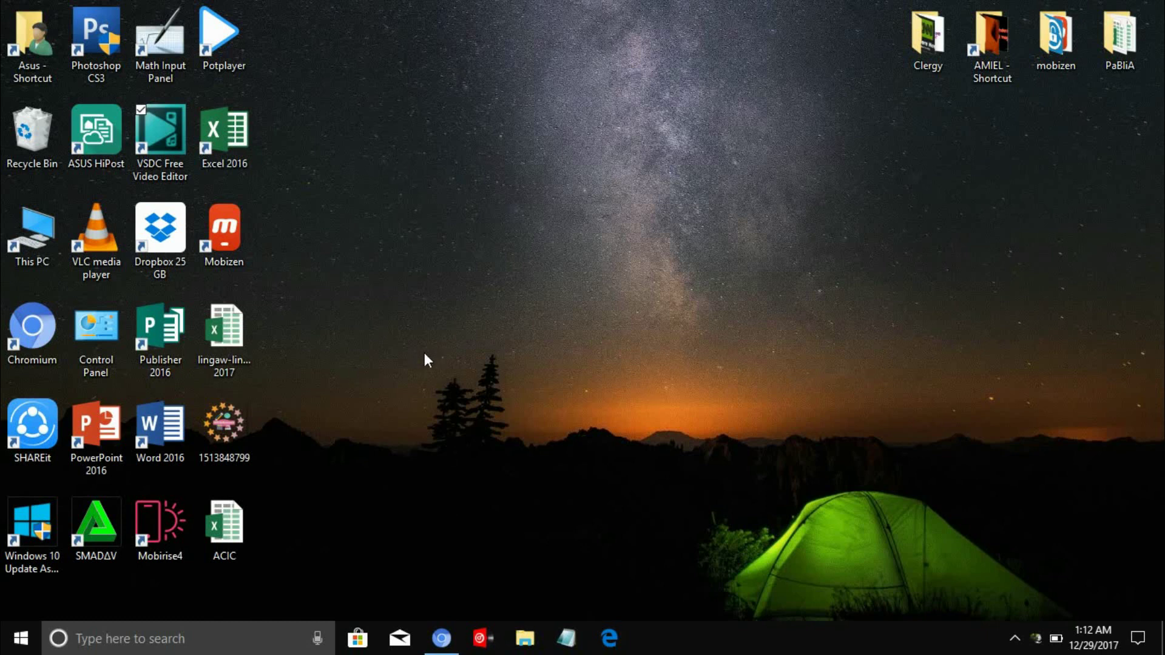
Step: Restore the minimized Chromium window showing the Jimdo homepage from the taskbar
click(446, 648)
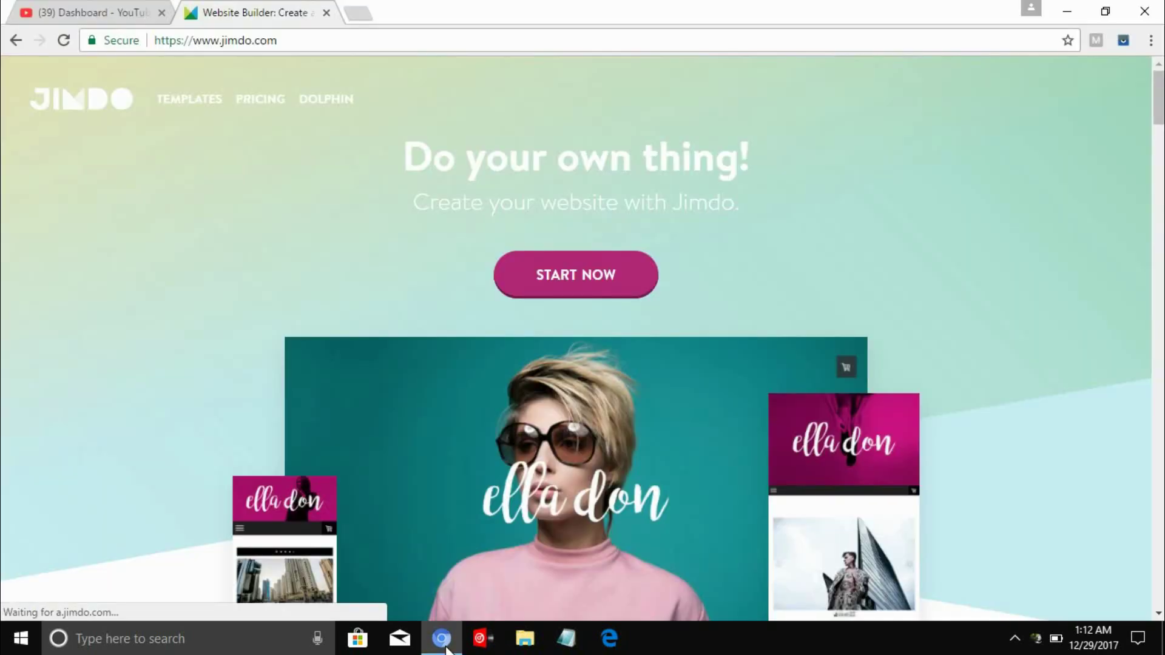
Step: Dismiss the Jimdo Dolphin promo banner and begin signing up for a website
drag(278, 40, 159, 38)
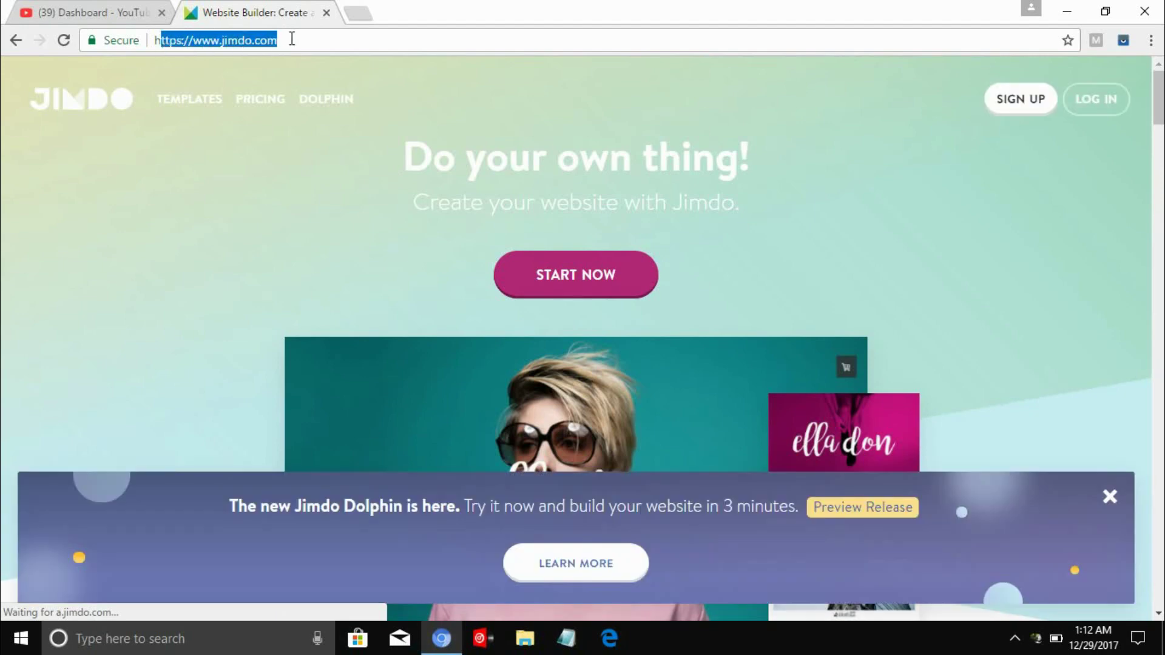
click(291, 38)
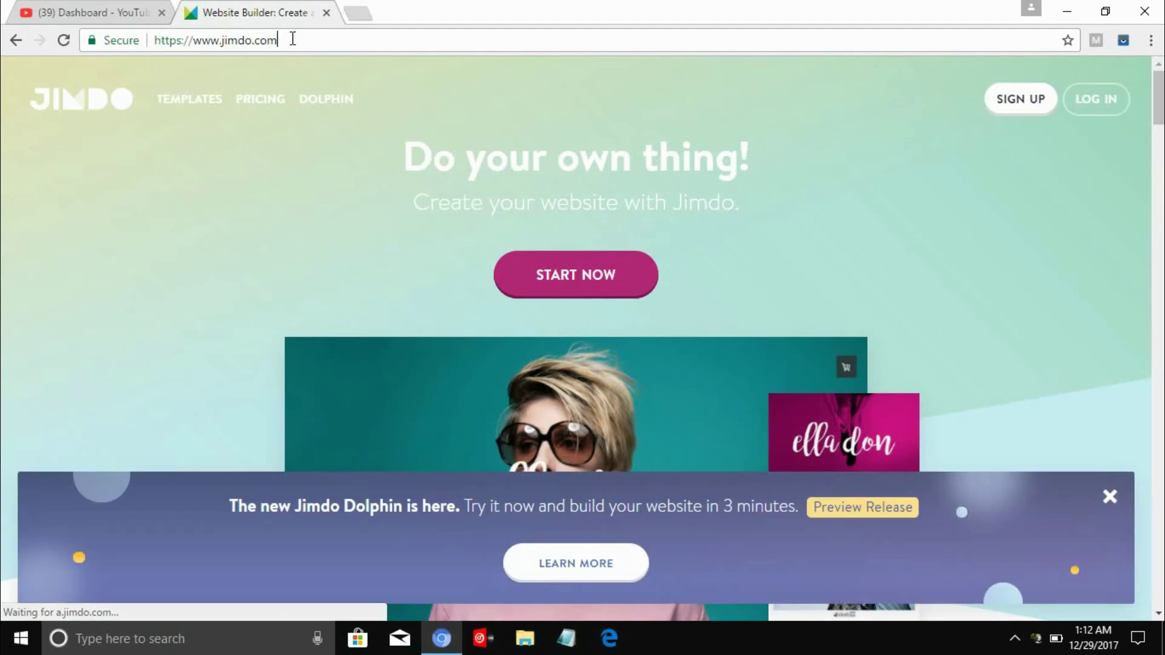
click(1108, 499)
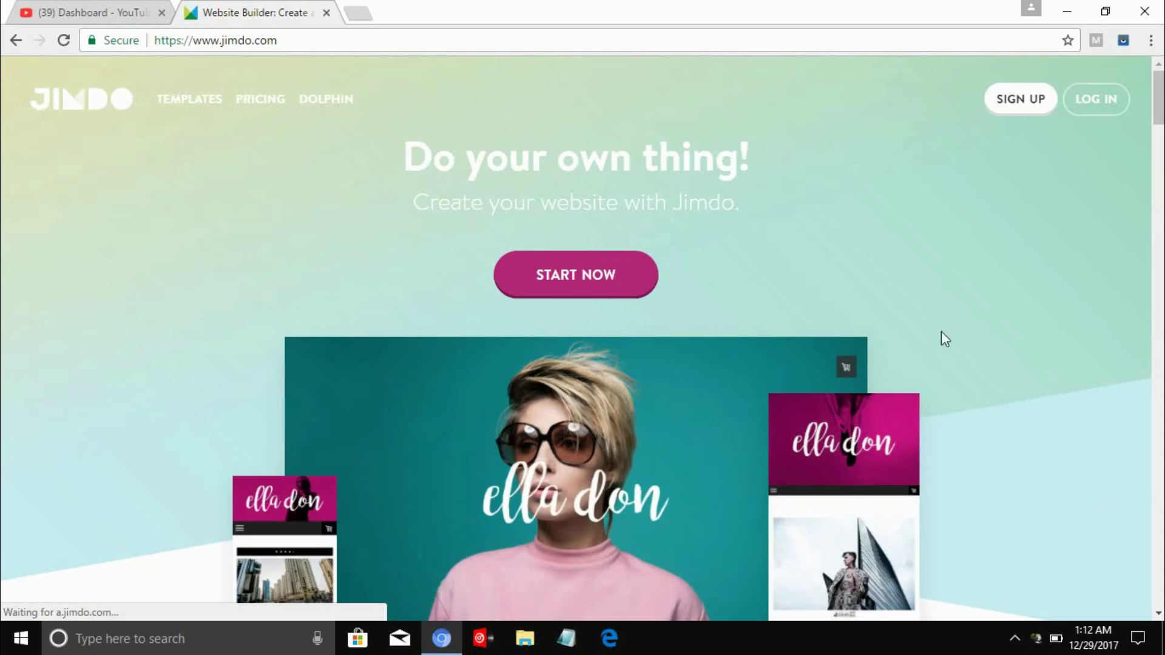
click(115, 12)
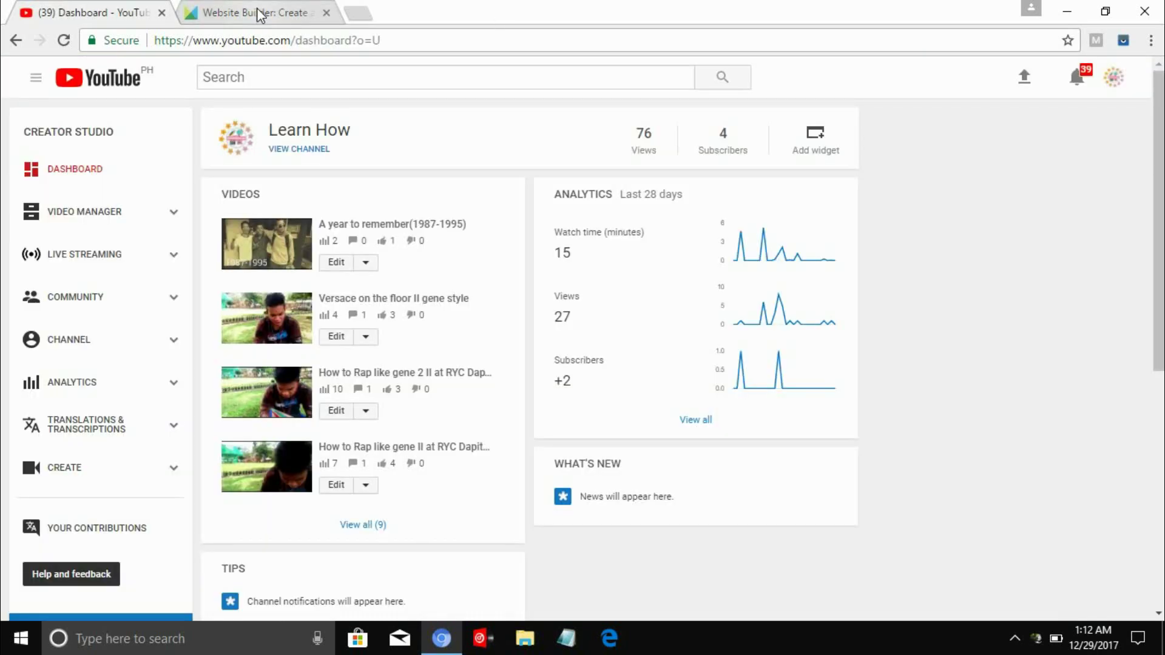
click(260, 15)
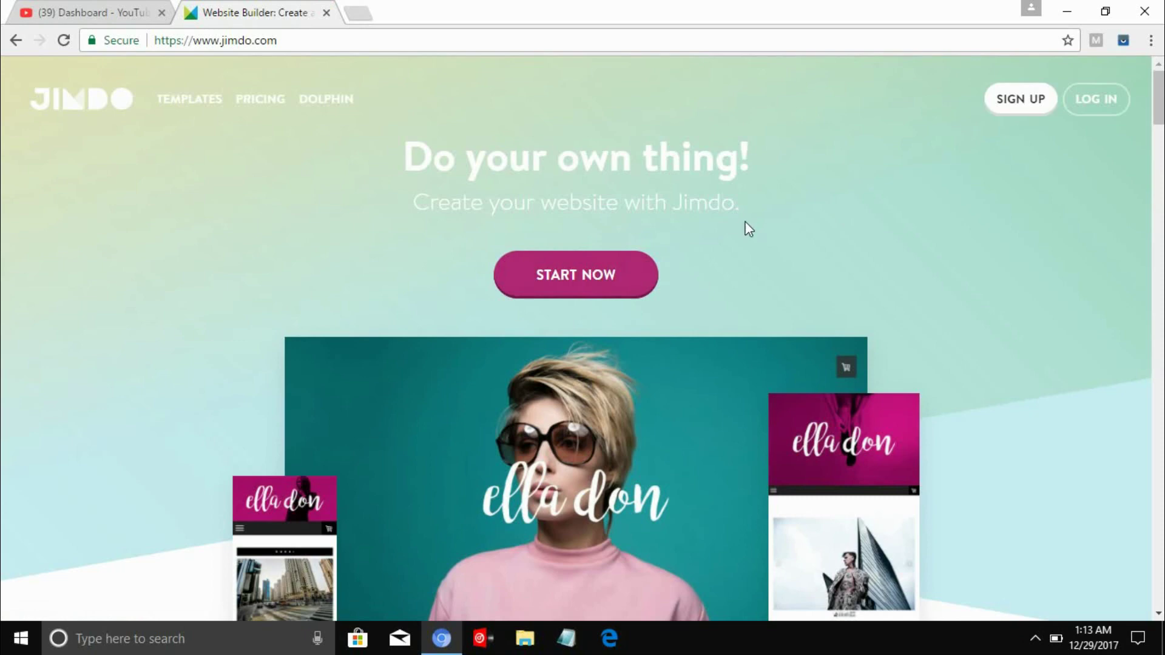
click(1012, 104)
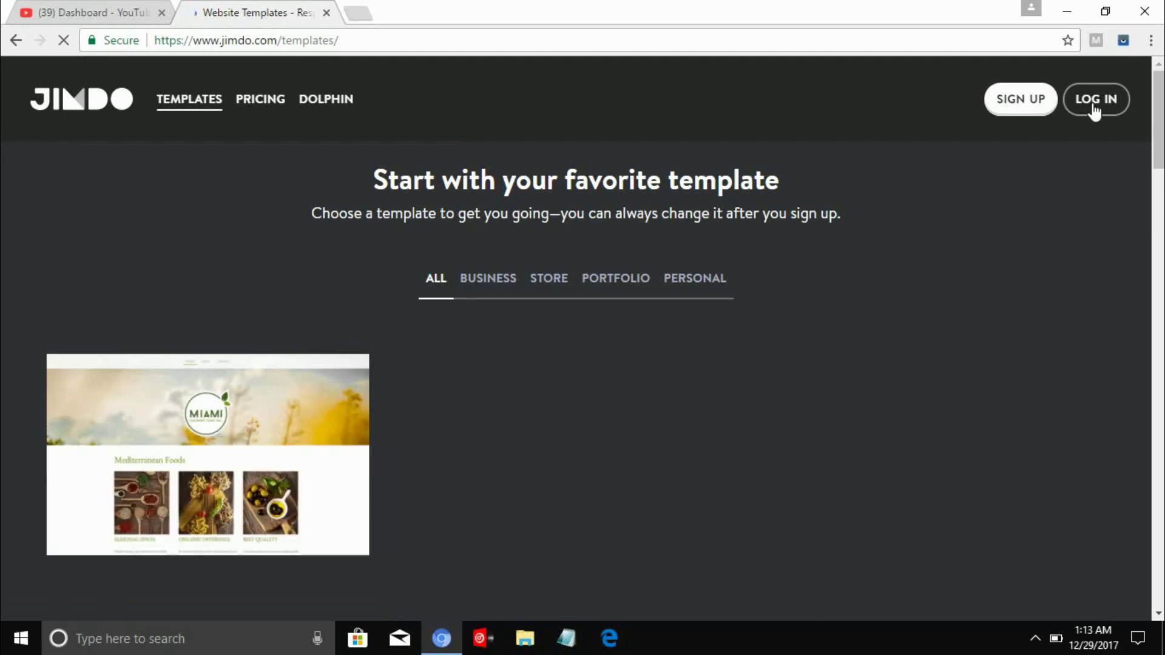
Step: Browse the template gallery and choose the Berlin Cupcakes template
click(1027, 100)
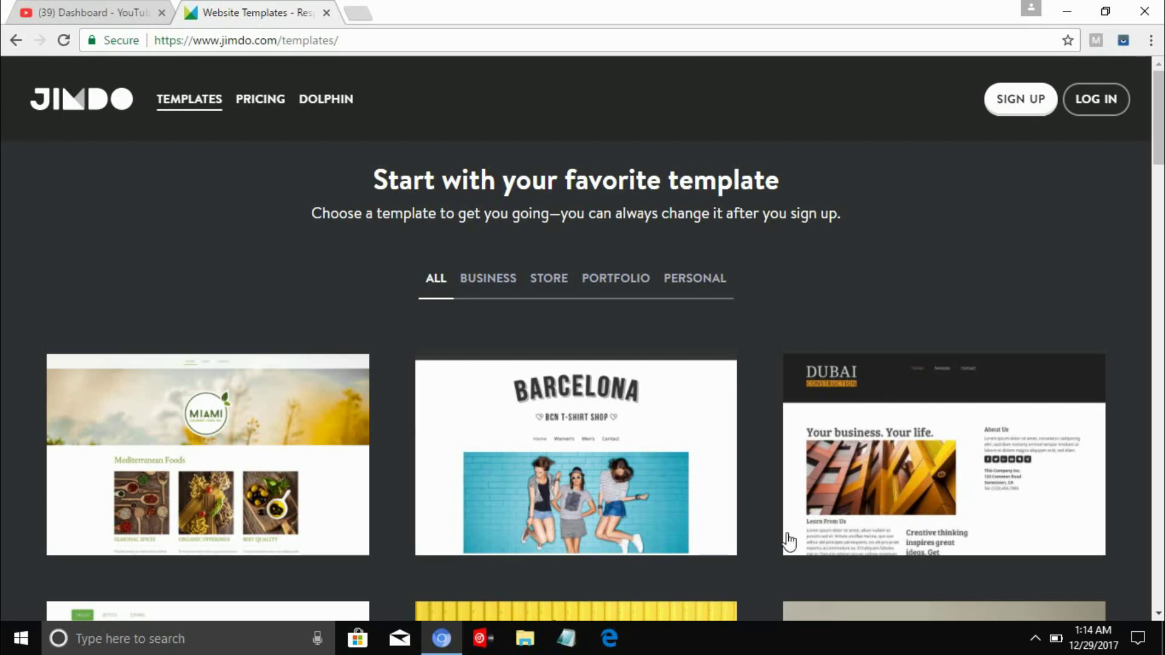
click(1036, 642)
click(1037, 643)
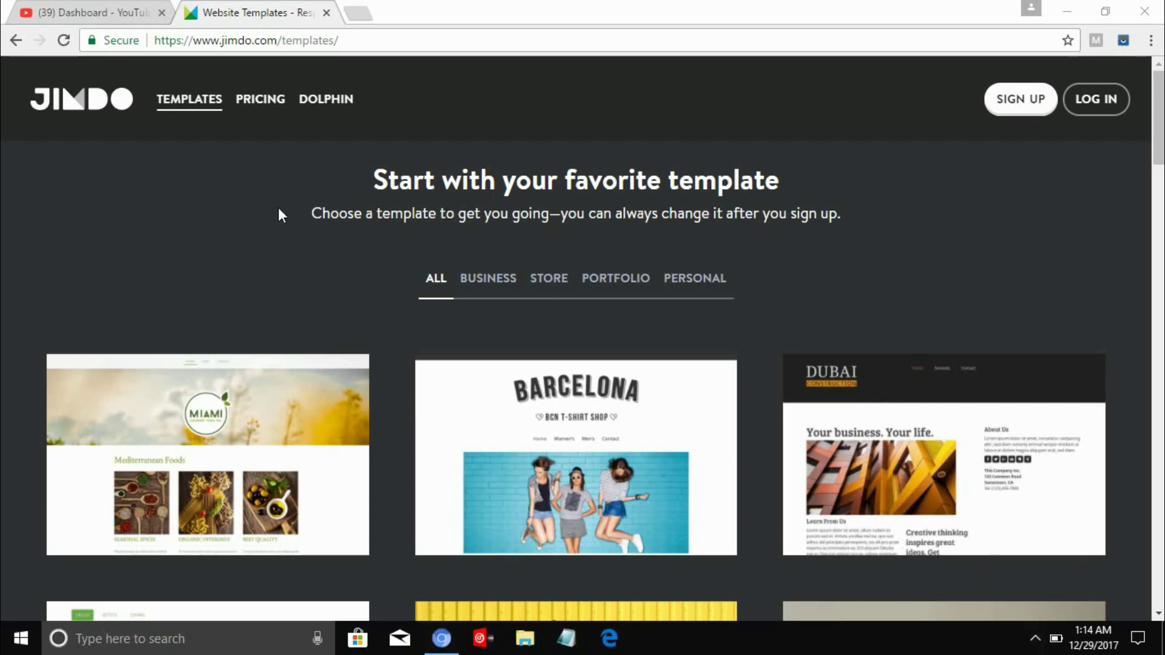
drag(1159, 139, 1162, 186)
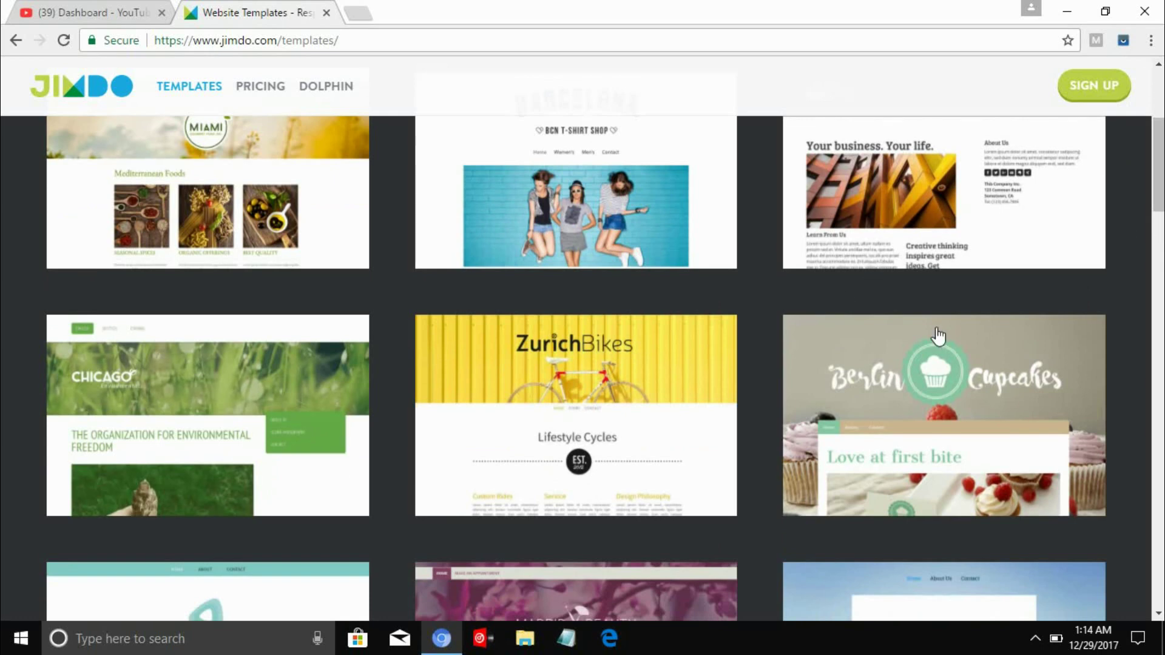
mouse_move(939, 348)
click(938, 415)
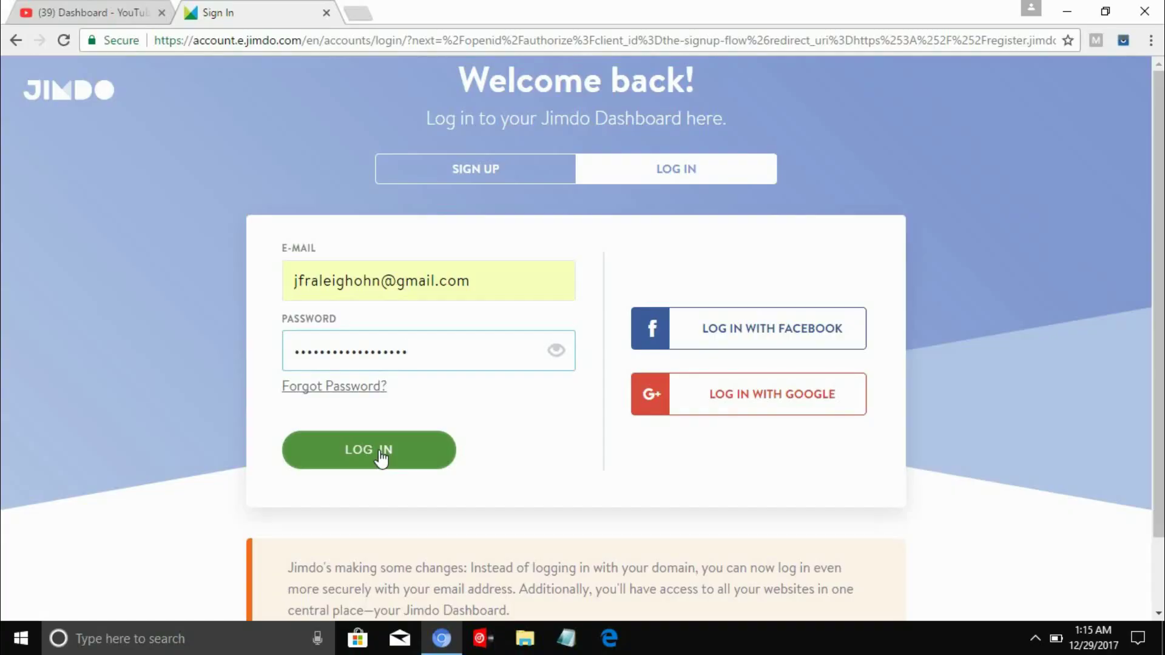
Step: Log in to the existing Jimdo account with the filled-in e-mail and password
click(381, 458)
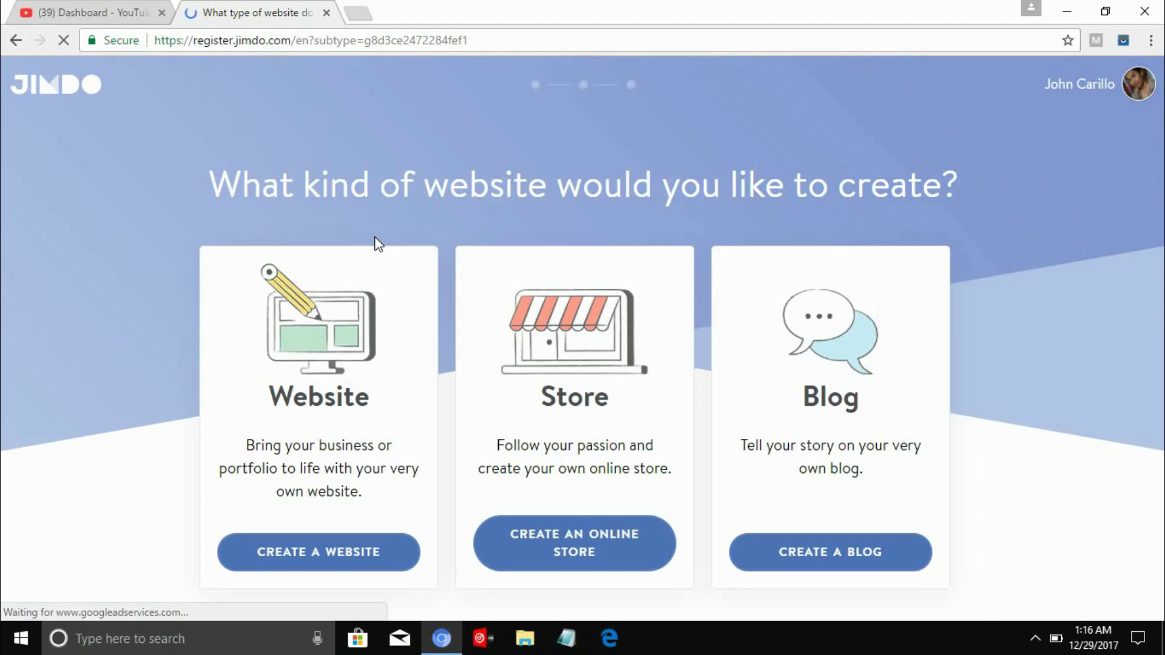
Step: Decline Chromium's offer to save the password and choose to create a website
drag(250, 199, 628, 185)
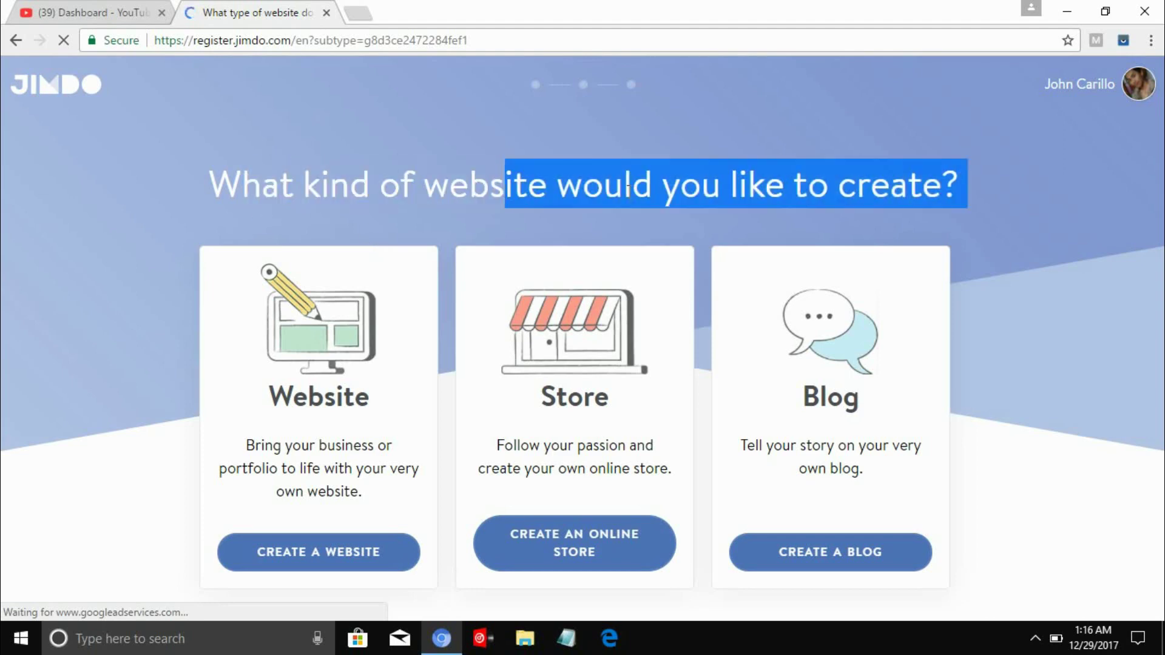
click(1005, 254)
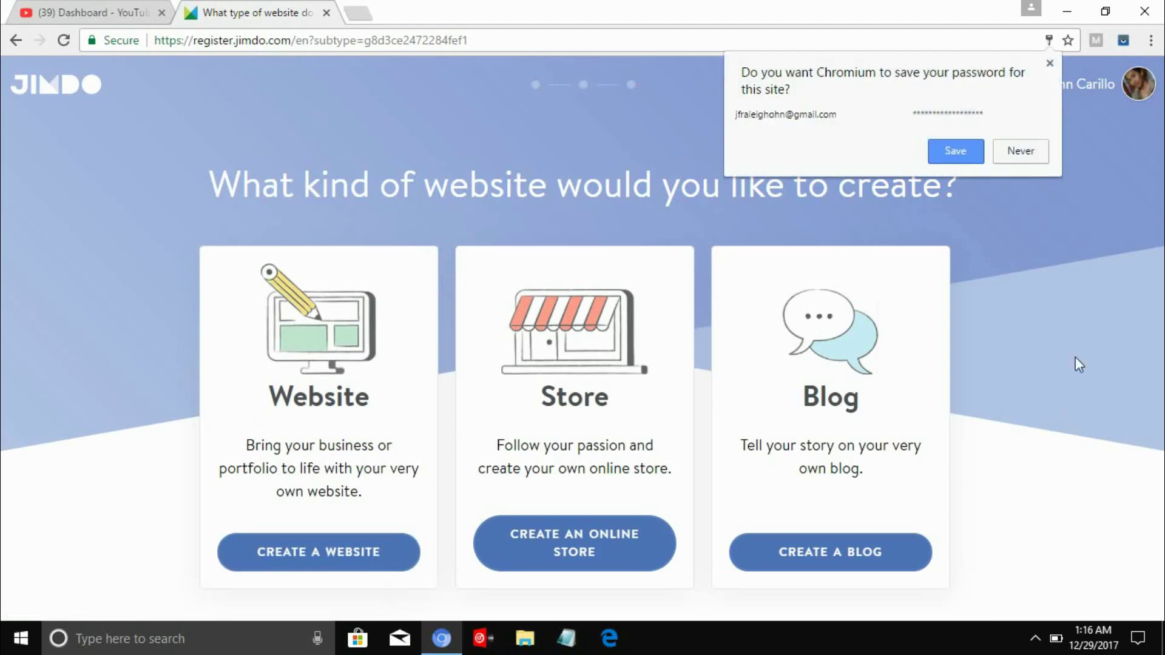
click(1045, 159)
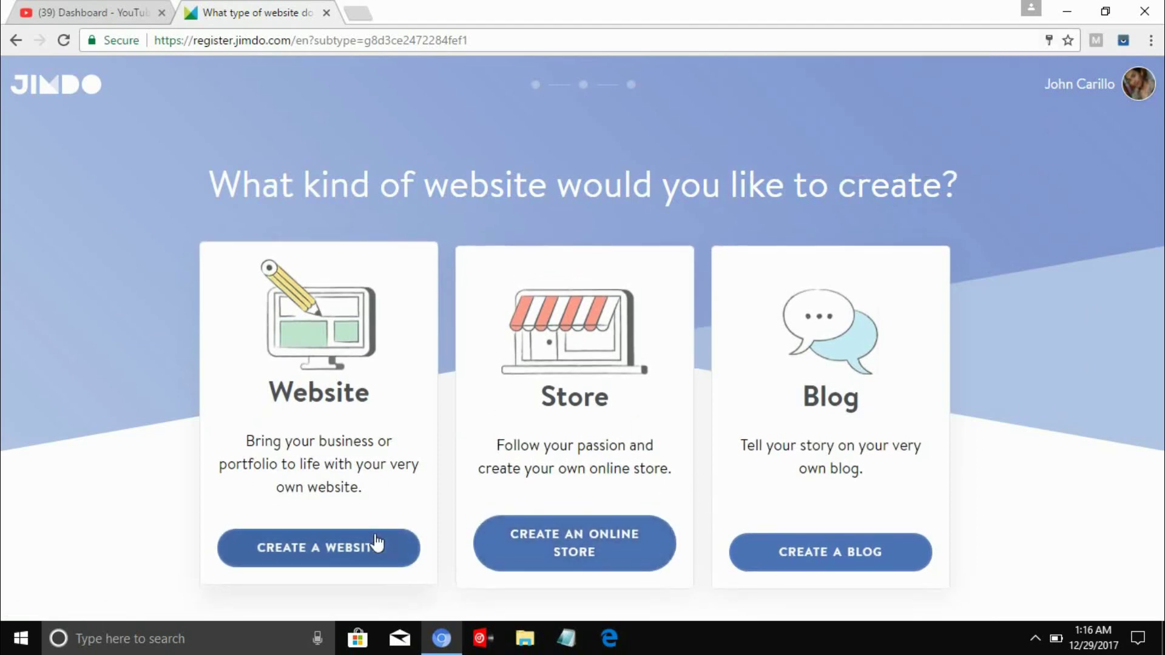
click(345, 548)
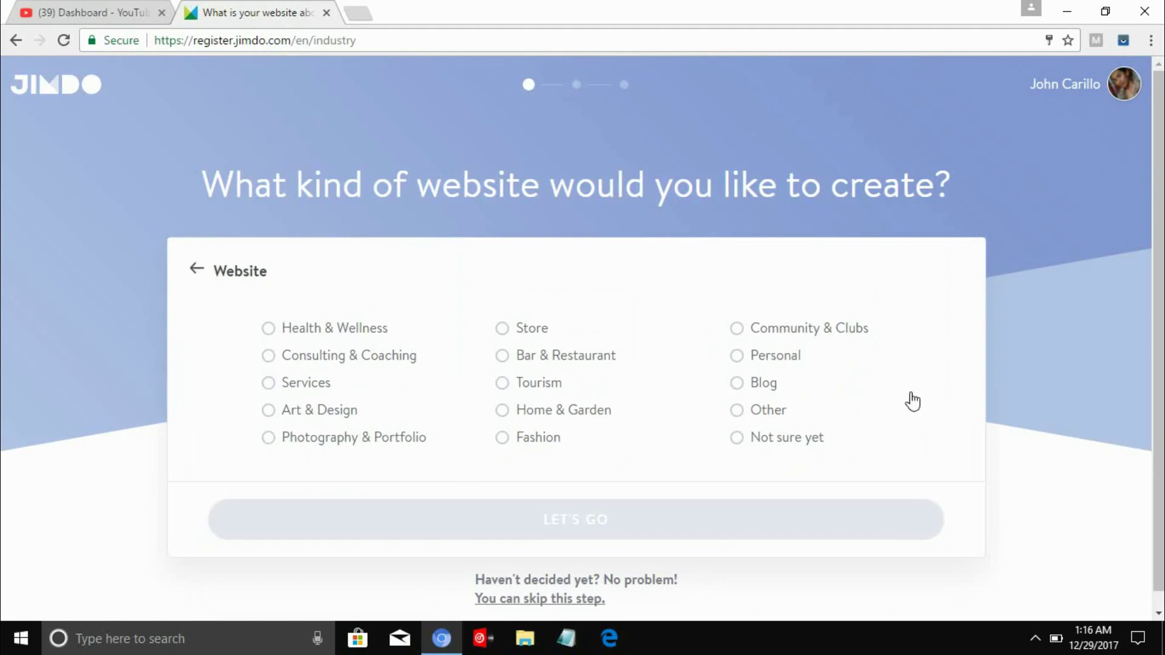
Step: Pick Art & Design as the website topic and continue to the package options
click(269, 413)
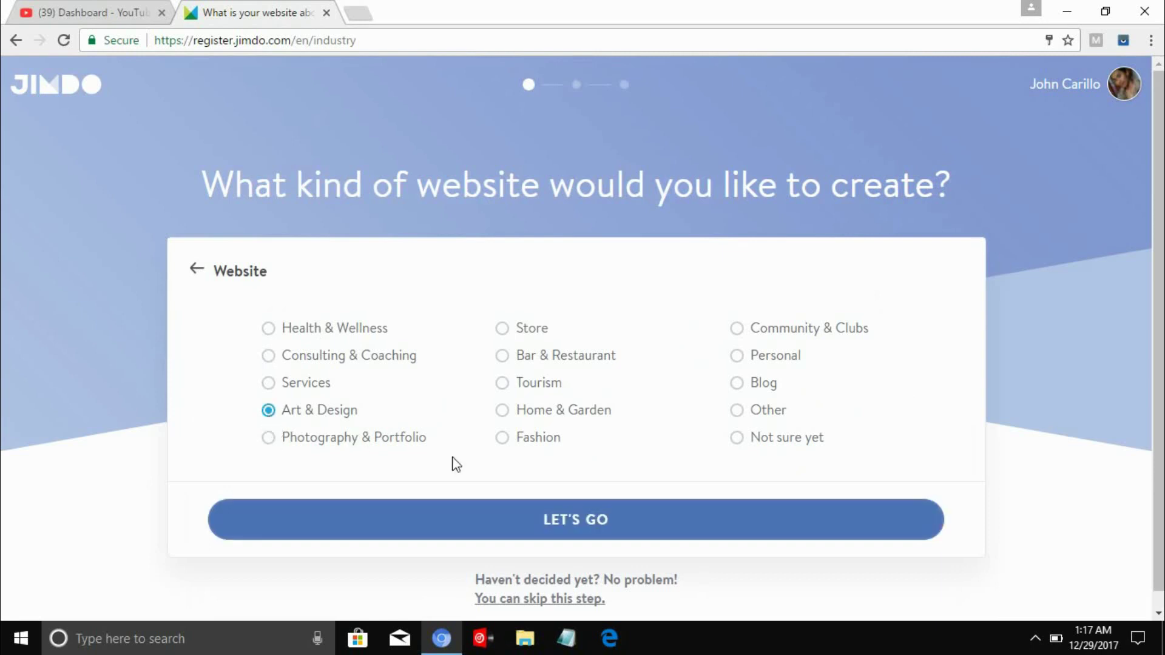
click(477, 521)
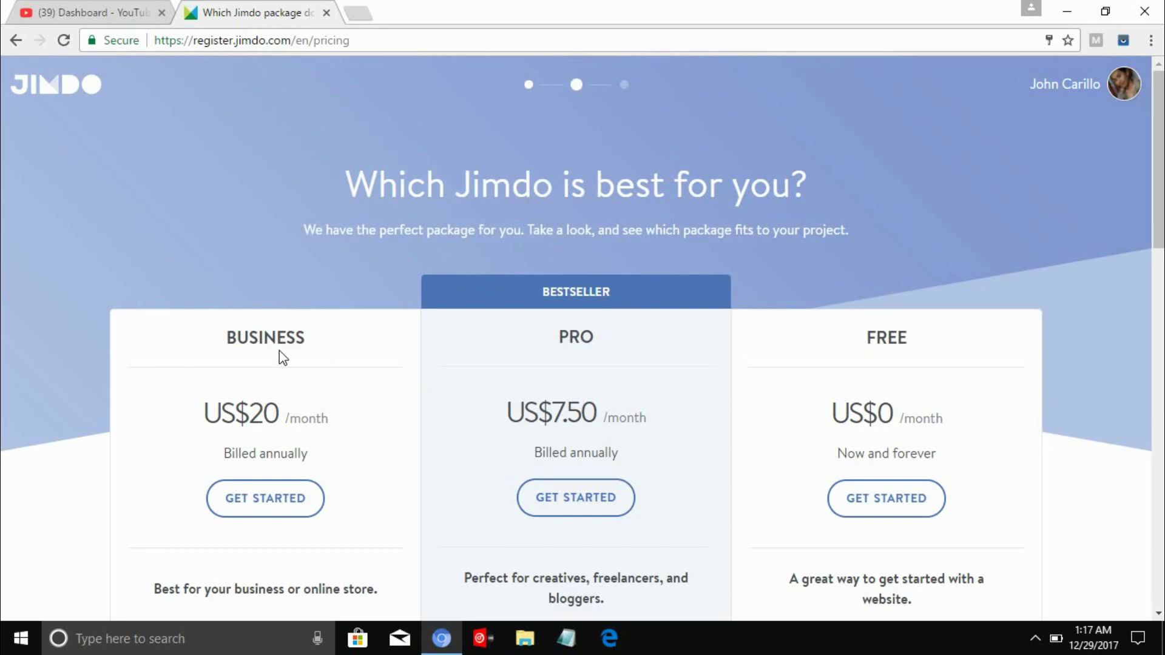
Step: Select the FREE US$0 plan on the pricing page
scroll(283, 358, down, 4)
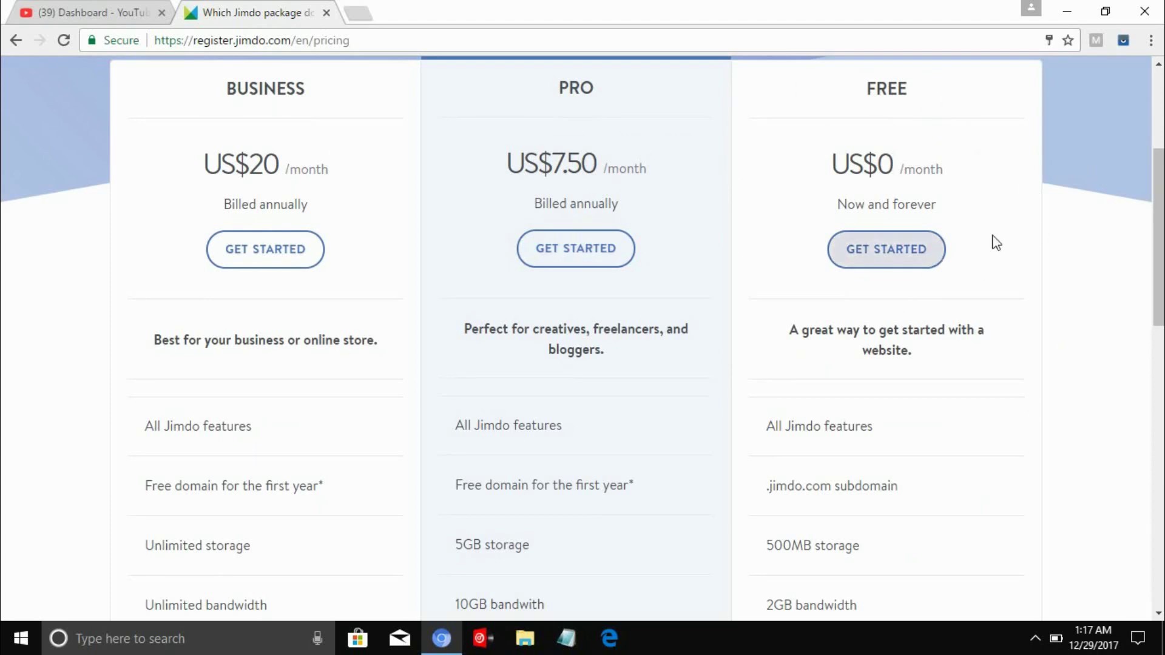
click(876, 267)
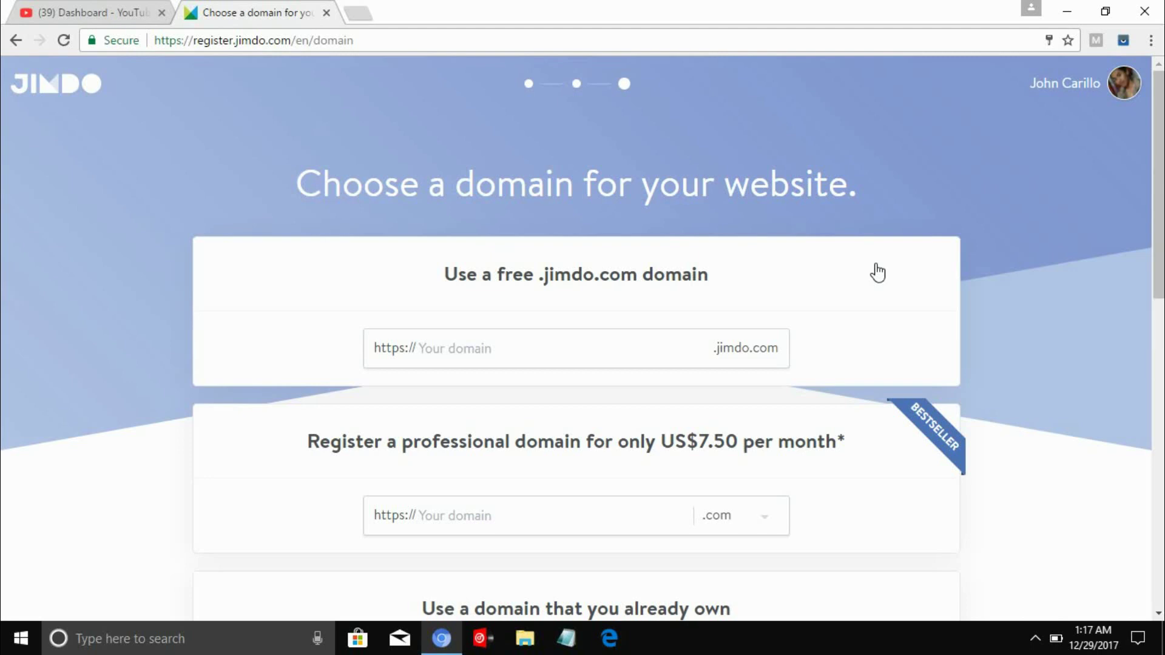
Step: Try the free domain names samplesite and askme, both found unavailable
click(447, 356)
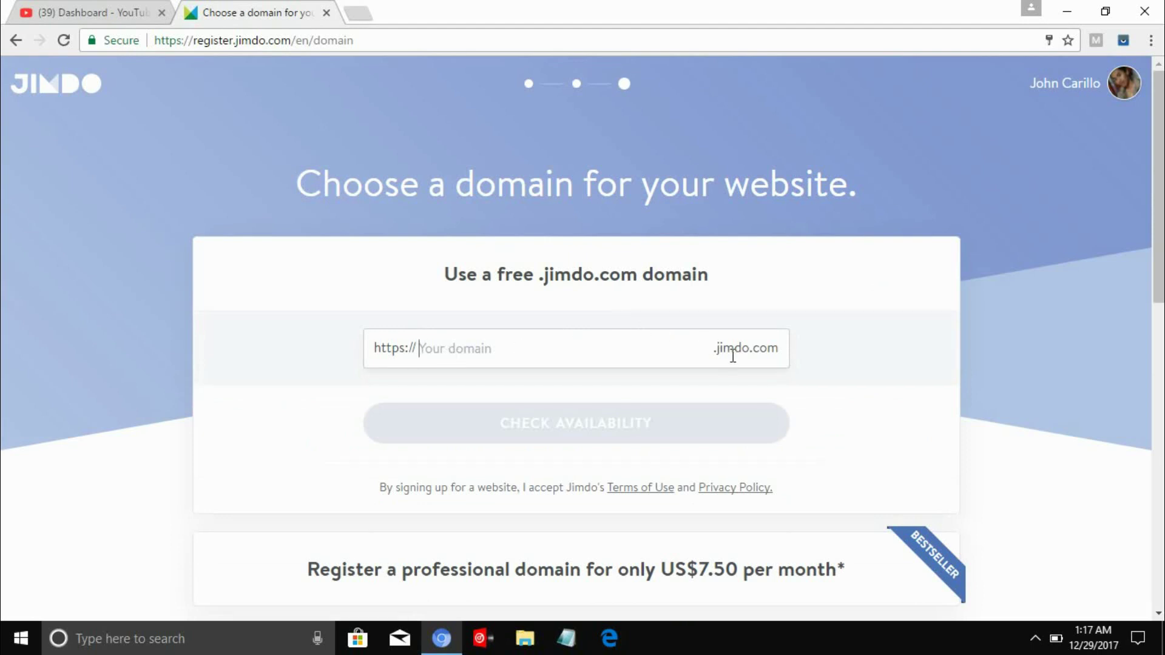
mouse_move(719, 355)
mouse_down()
mouse_move(780, 352)
mouse_move(718, 353)
mouse_up()
text(samplesite)
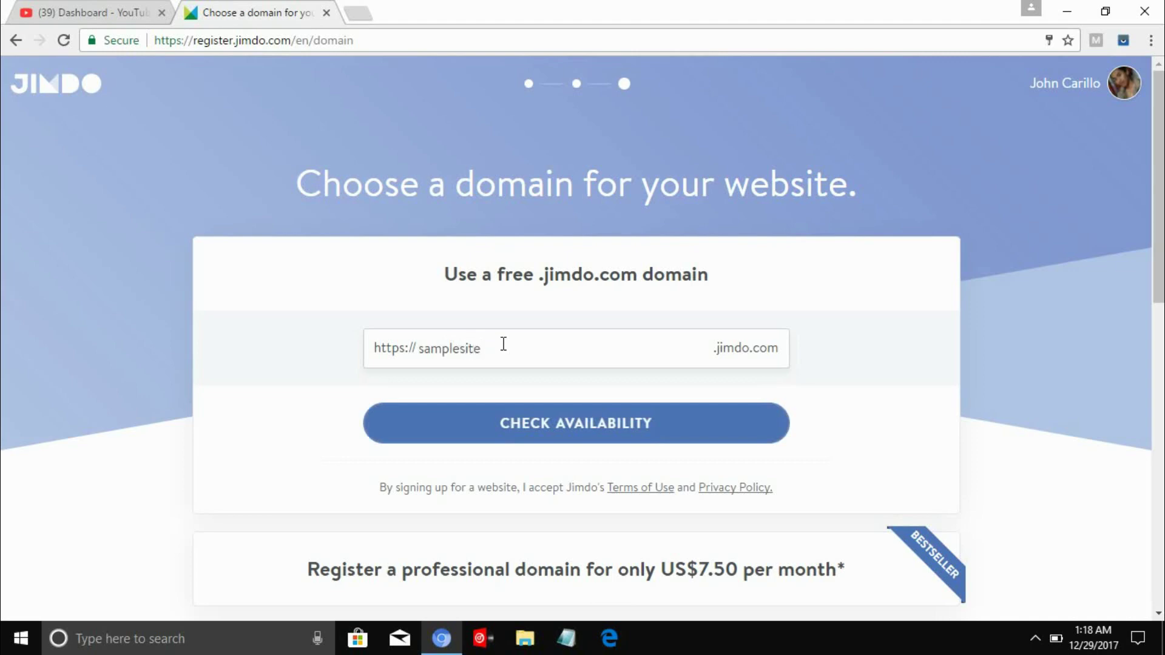
click(531, 426)
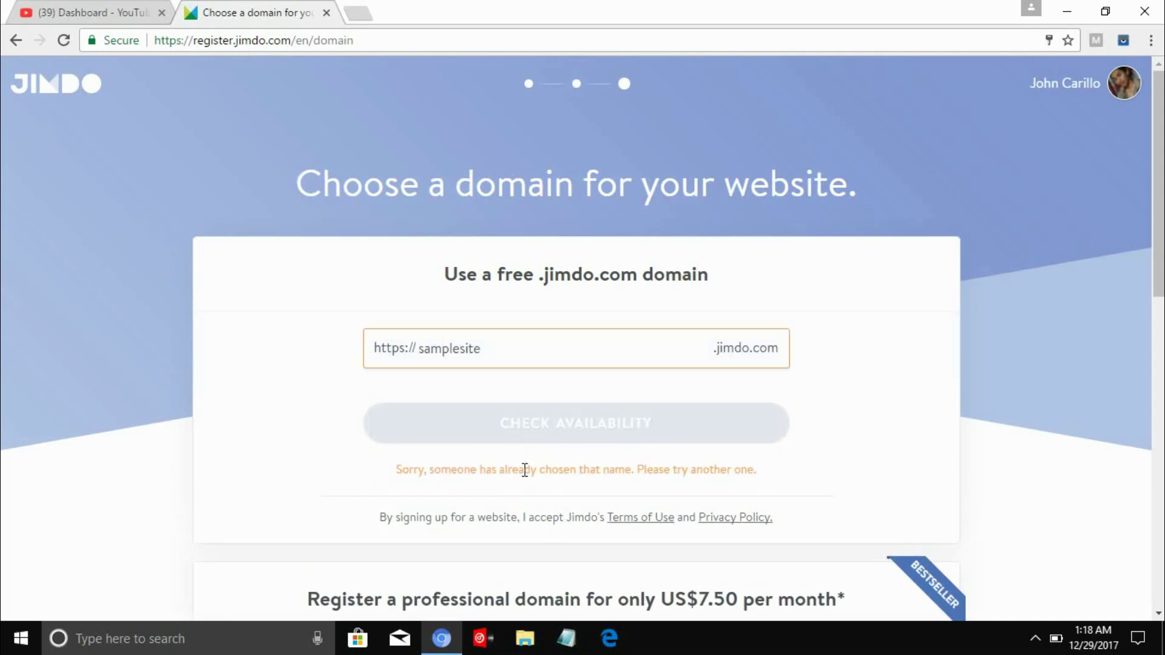
click(481, 349)
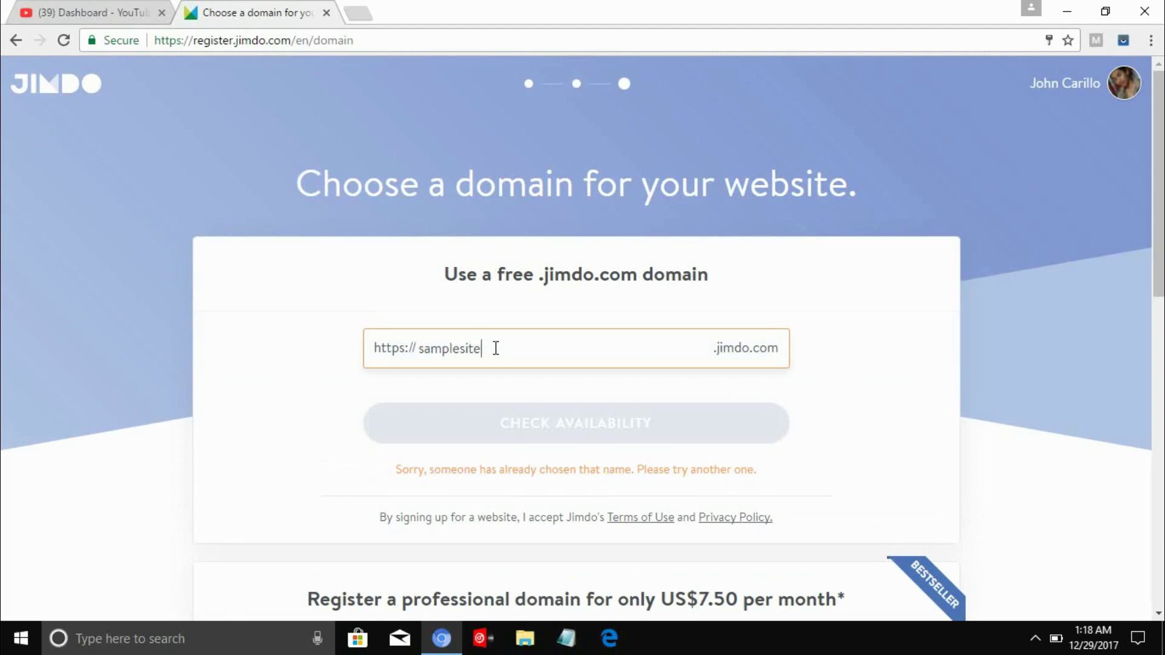
key(BackSpace)
key(BackSpace)
key(BackSpace)
key(BackSpace)
key(BackSpace)
key(BackSpace)
key(BackSpace)
key(BackSpace)
key(BackSpace)
key(BackSpace)
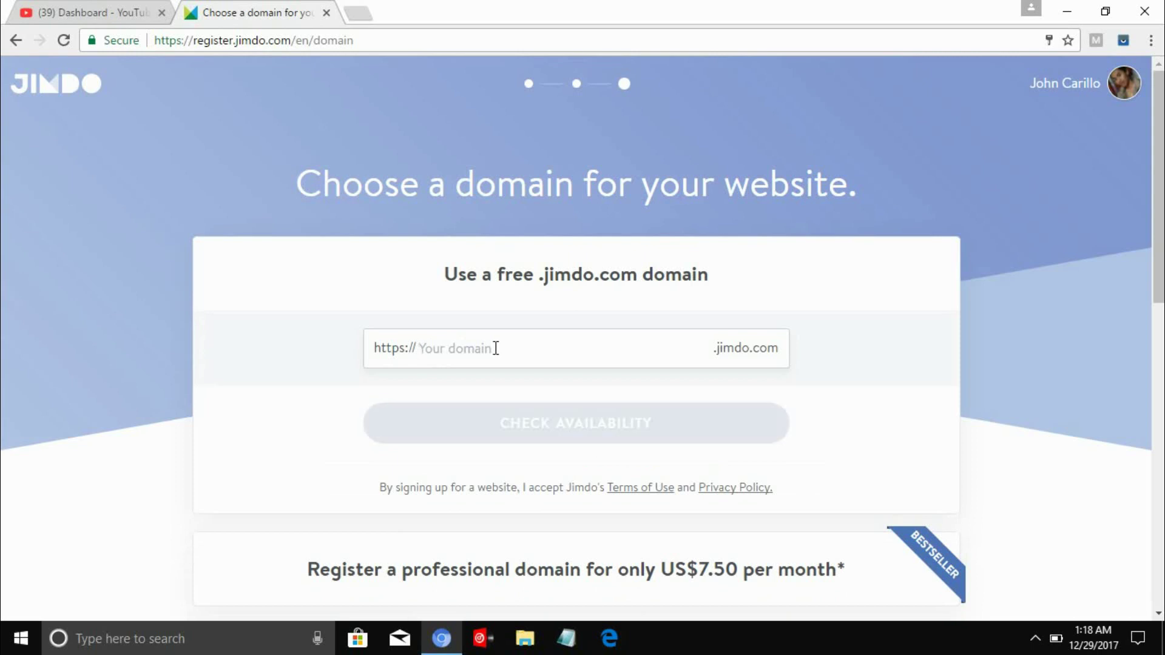
text(askme)
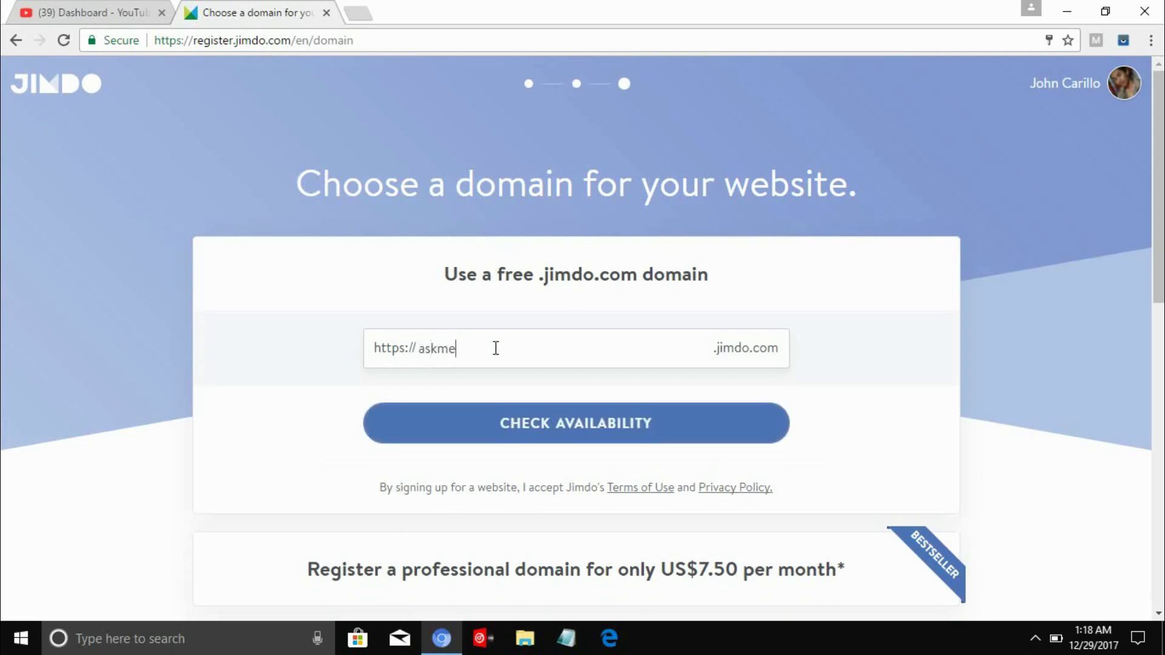
click(513, 425)
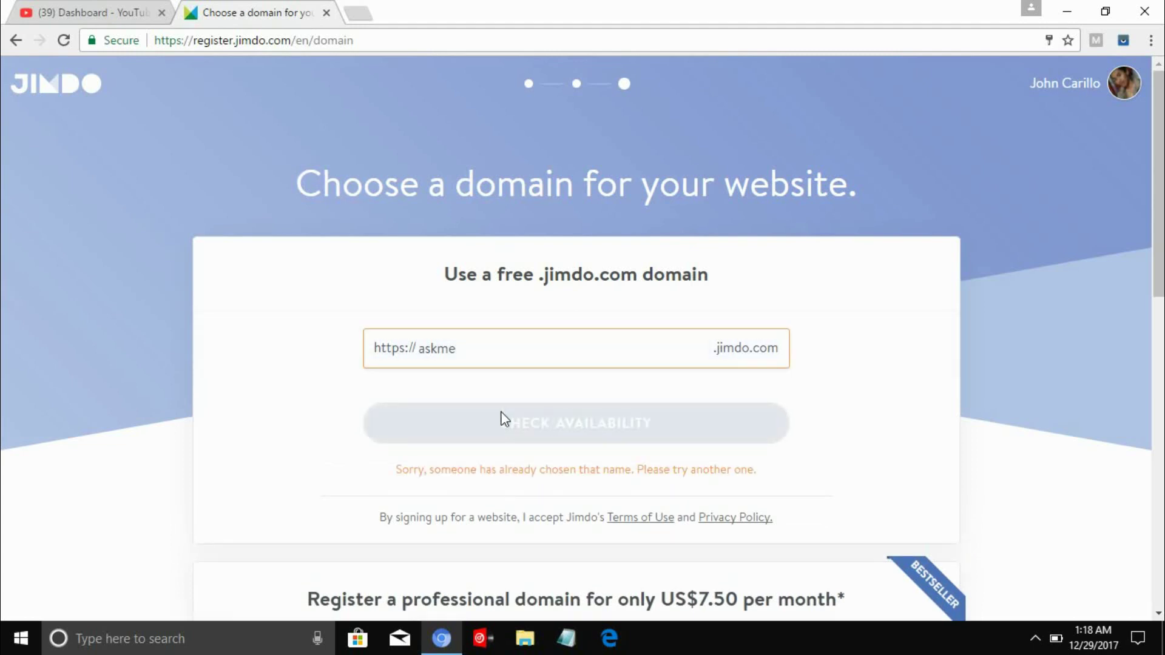
Step: Enter askaskme as the domain, confirm it's available, and create the free website
drag(461, 347, 419, 349)
key(BackSpace)
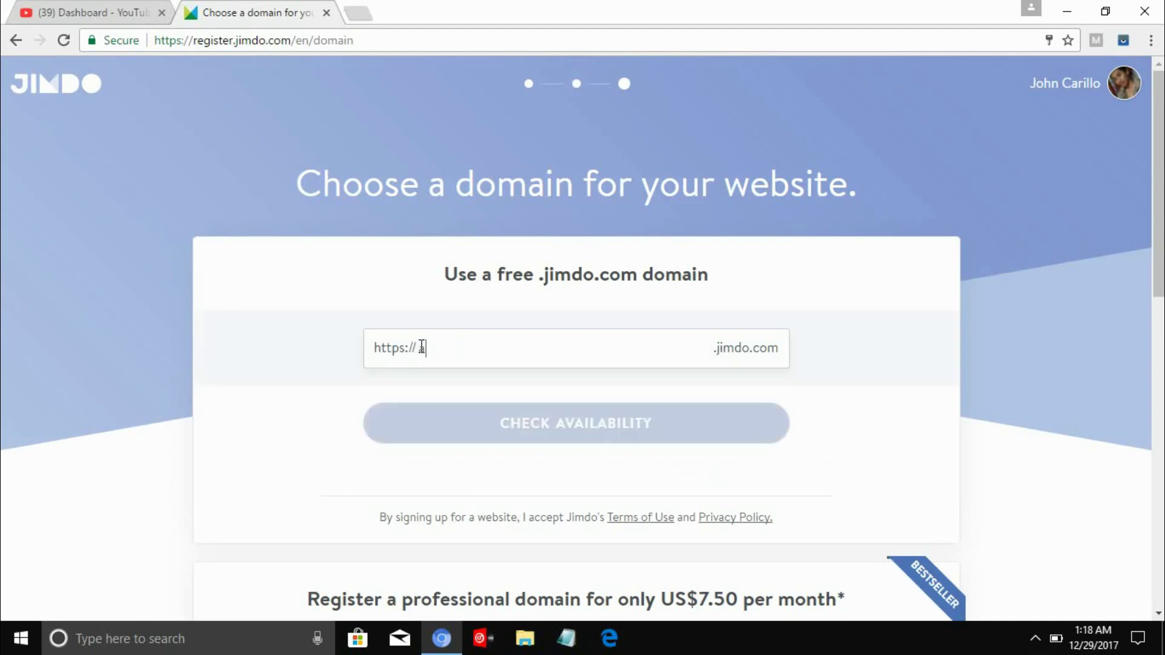
text(askaskme)
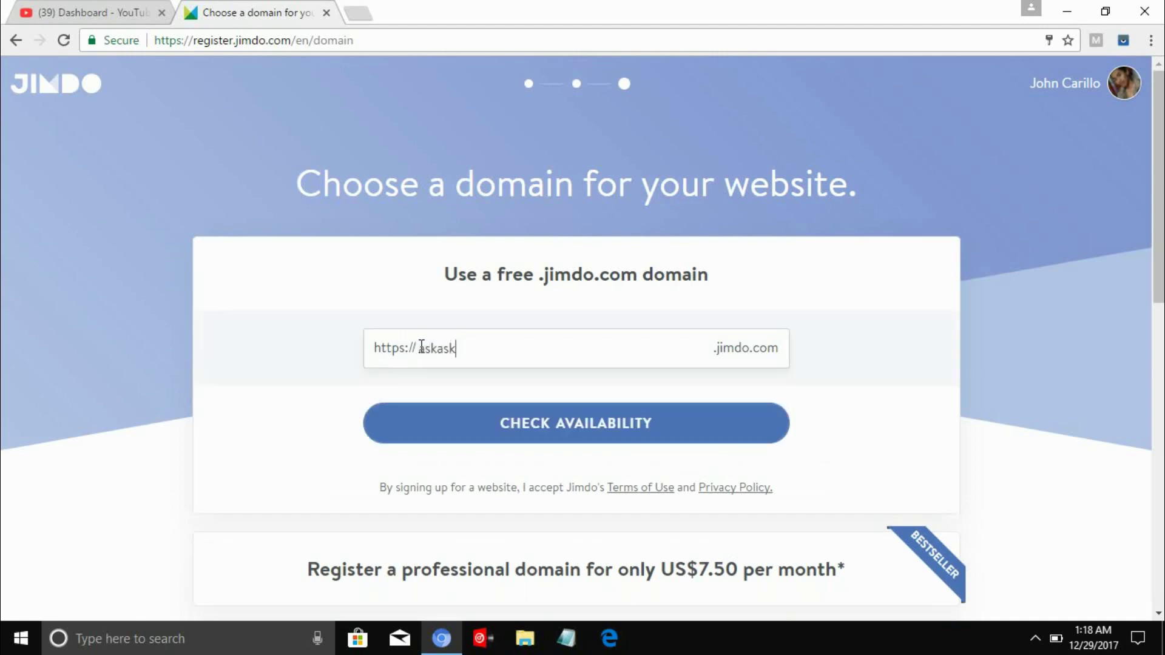
click(525, 440)
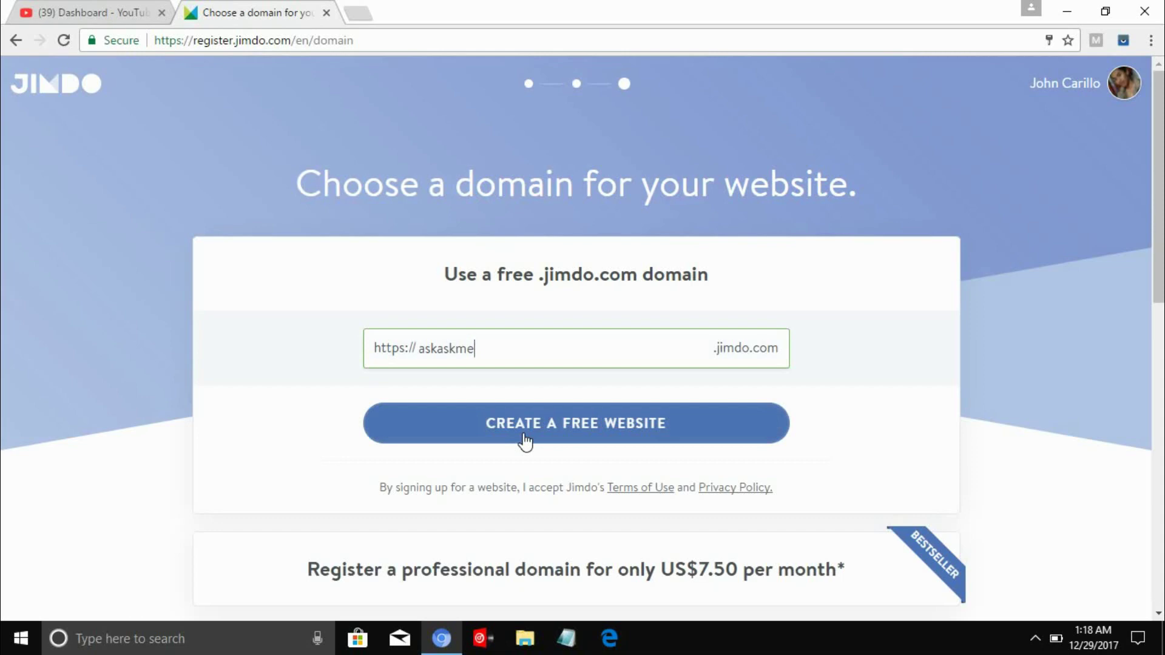
click(525, 442)
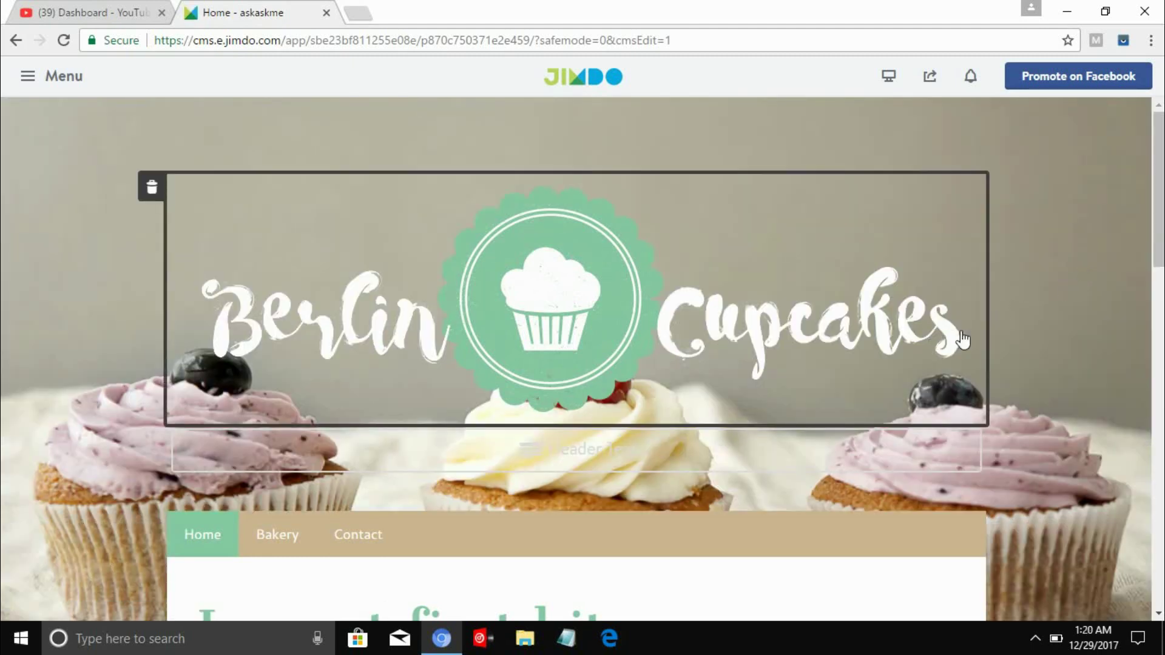
scroll(1163, 332, down, 1)
scroll(1162, 332, down, 10)
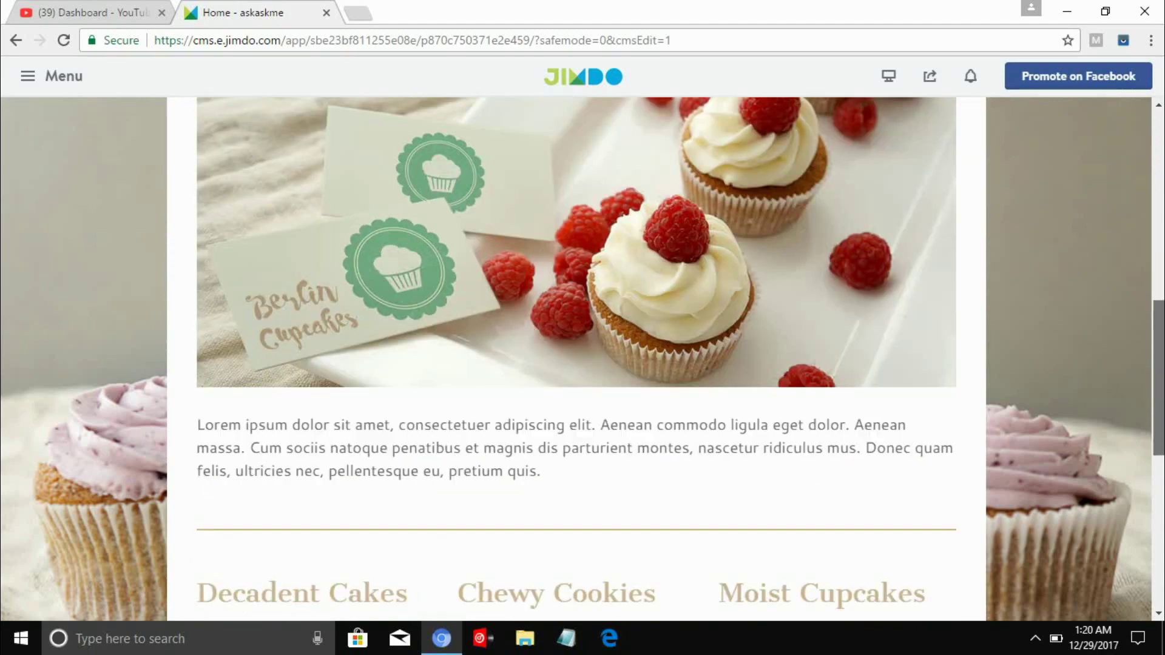
drag(1160, 456, 1162, 258)
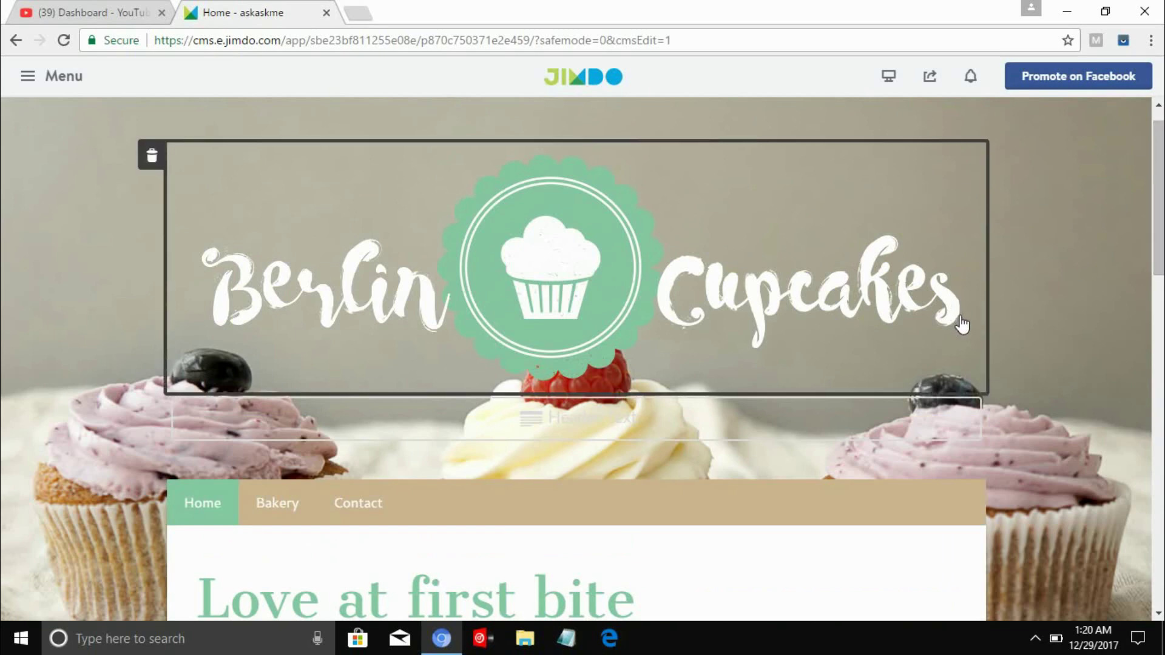
click(835, 322)
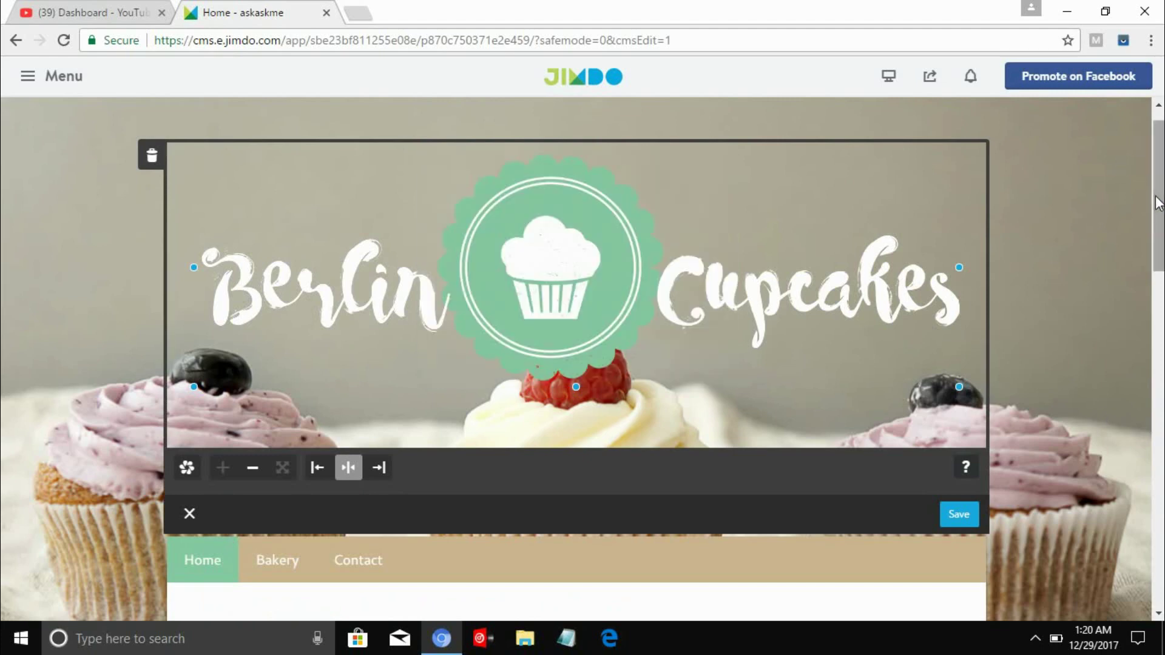
scroll(1159, 206, down, 3)
click(959, 313)
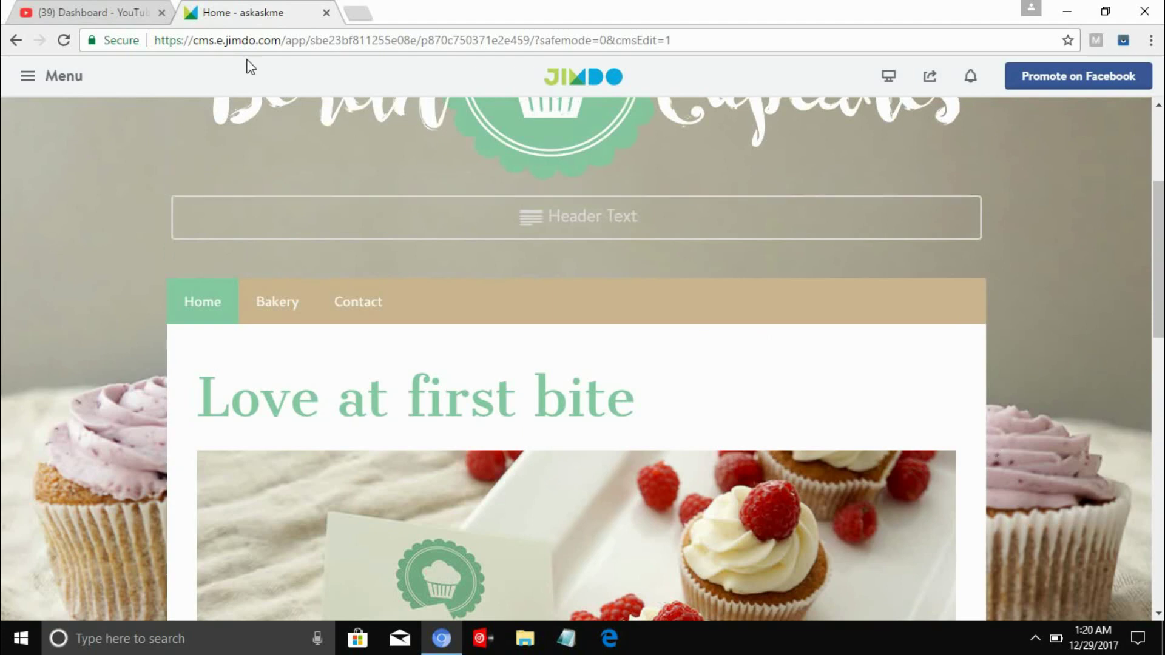
scroll(523, 226, down, 10)
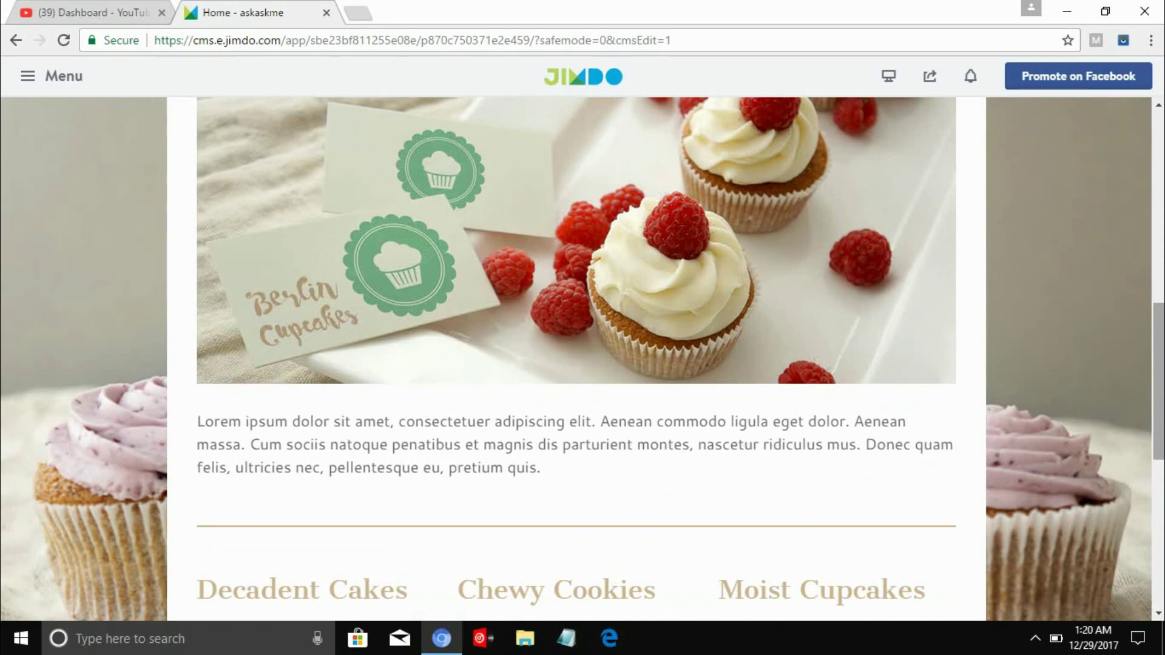
scroll(1157, 485, down, 8)
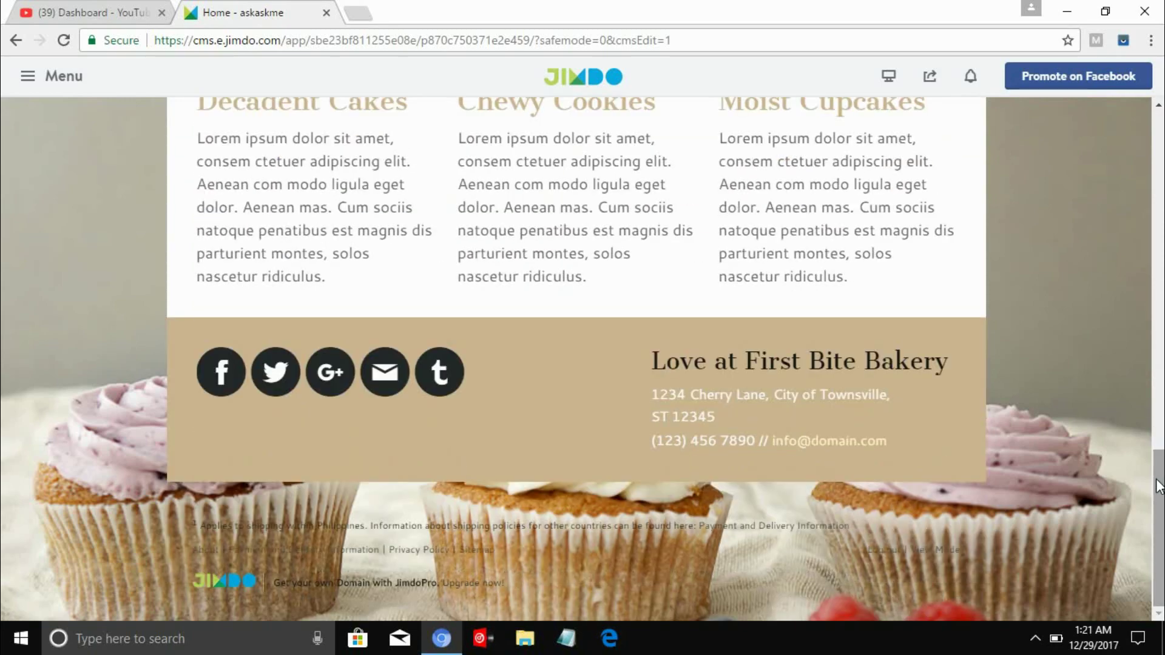
drag(1159, 470, 1160, 304)
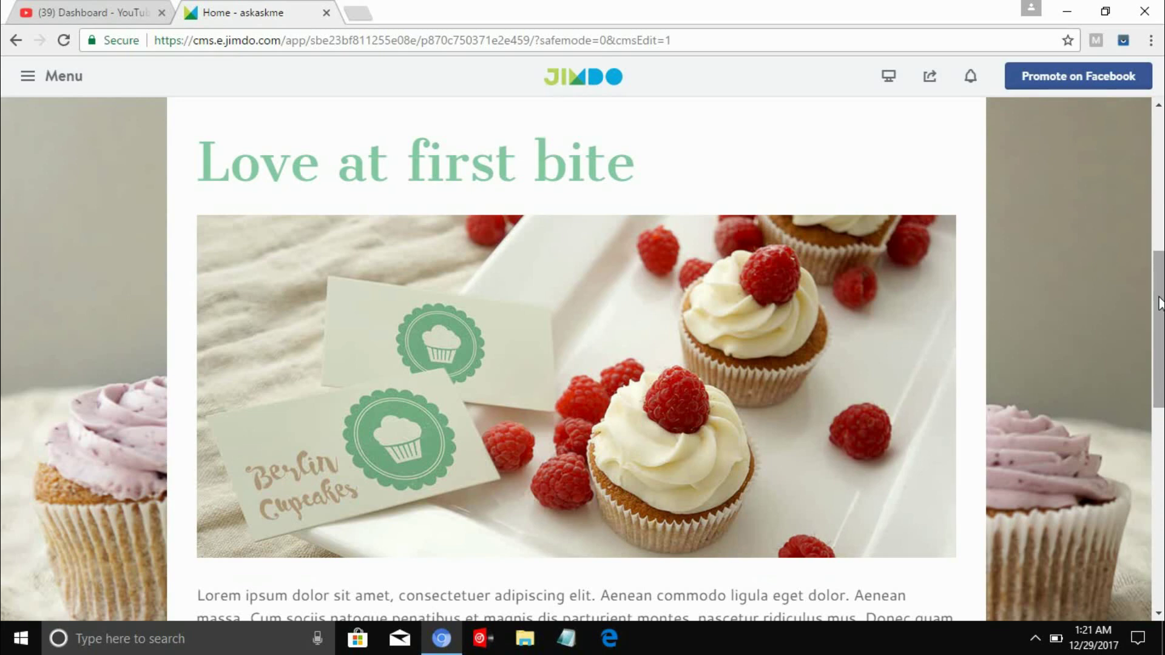
Step: Load askaskme.jimdo.com in a new browser tab
click(359, 15)
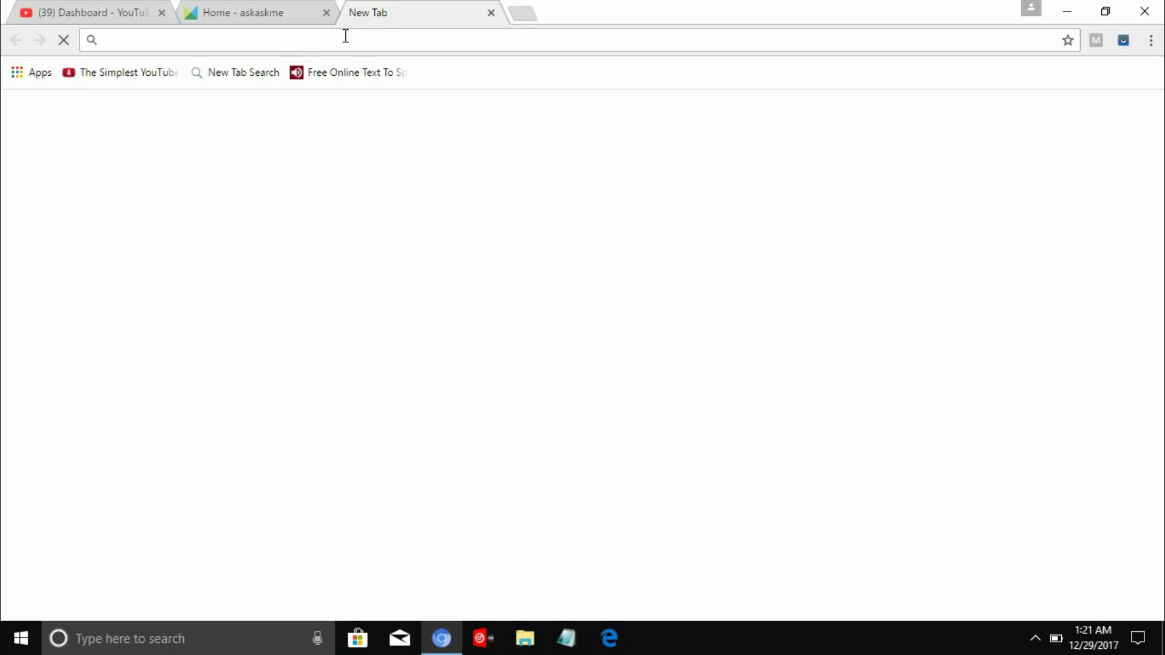
text(ask)
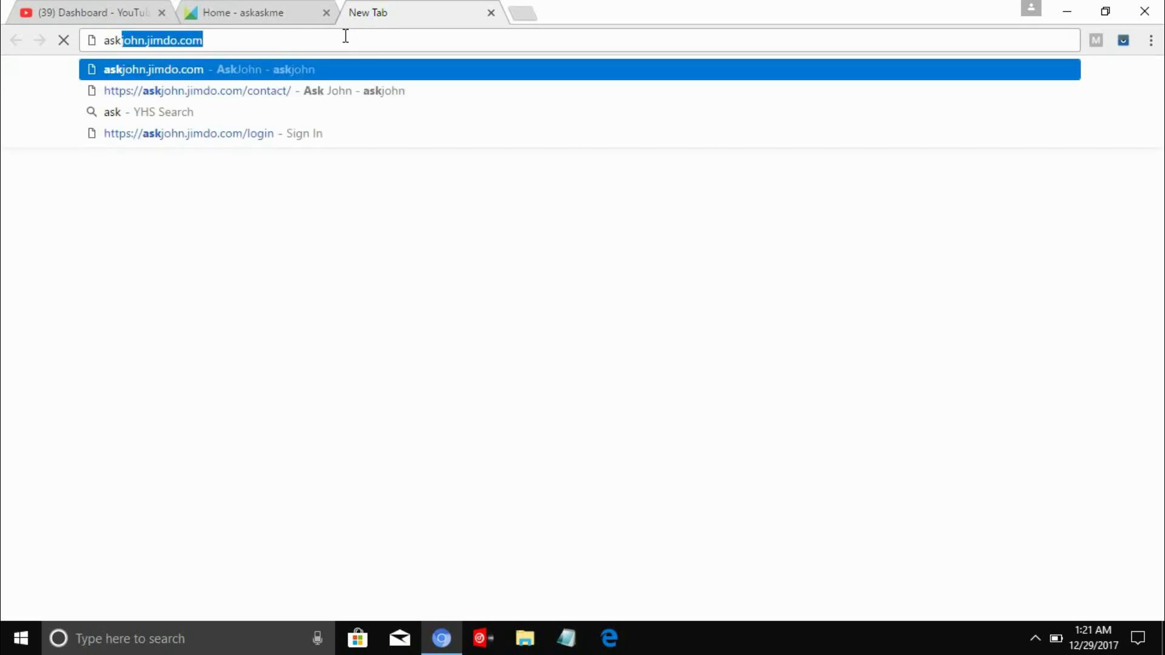
text(ask)
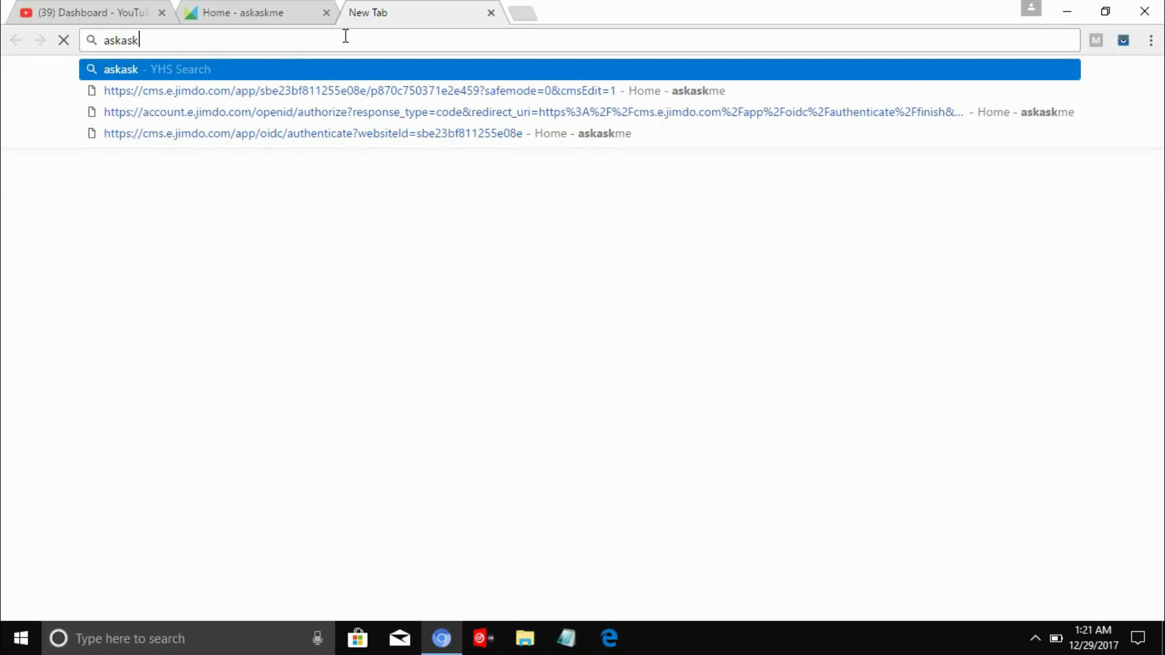
text(me)
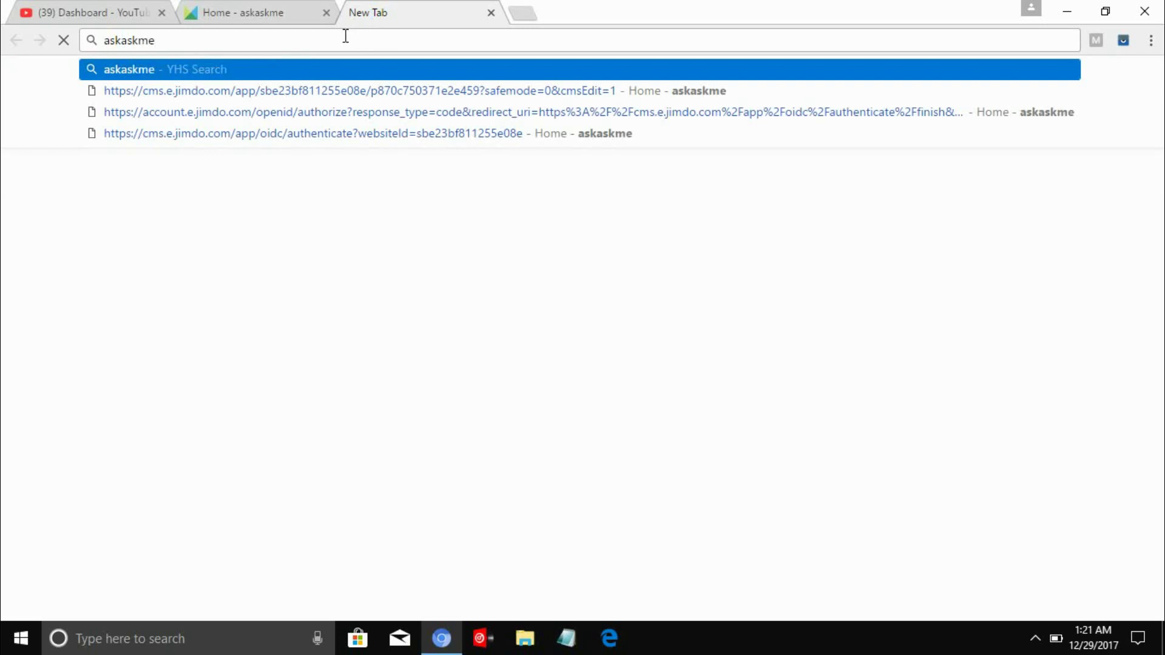
text(.jimdo)
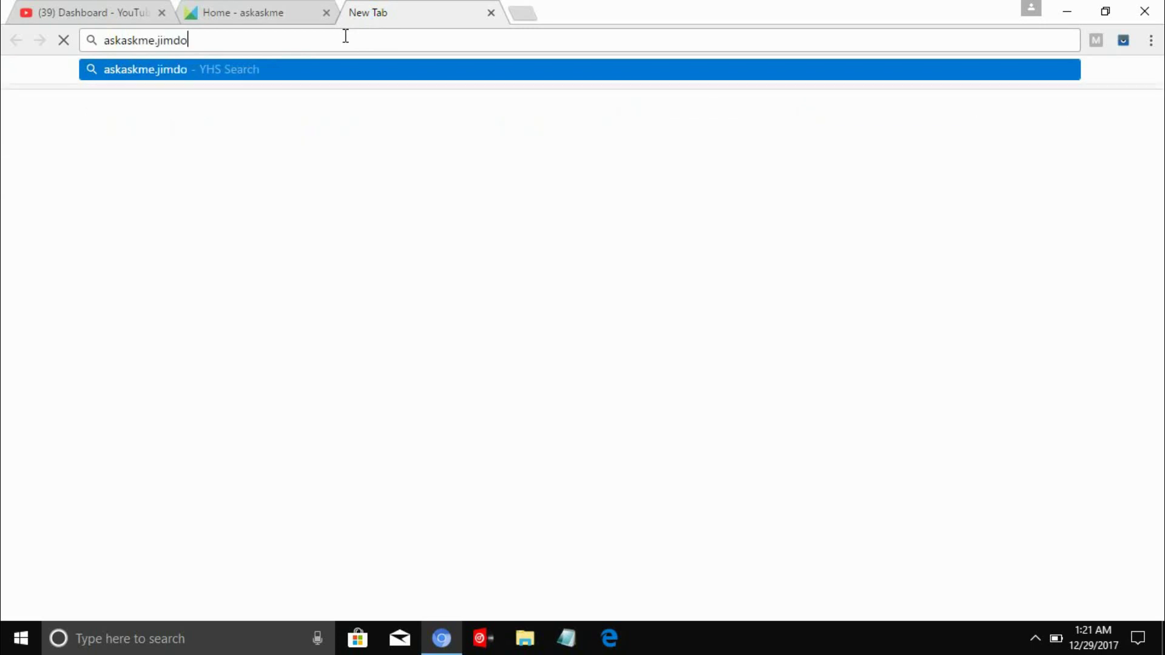
text(.com)
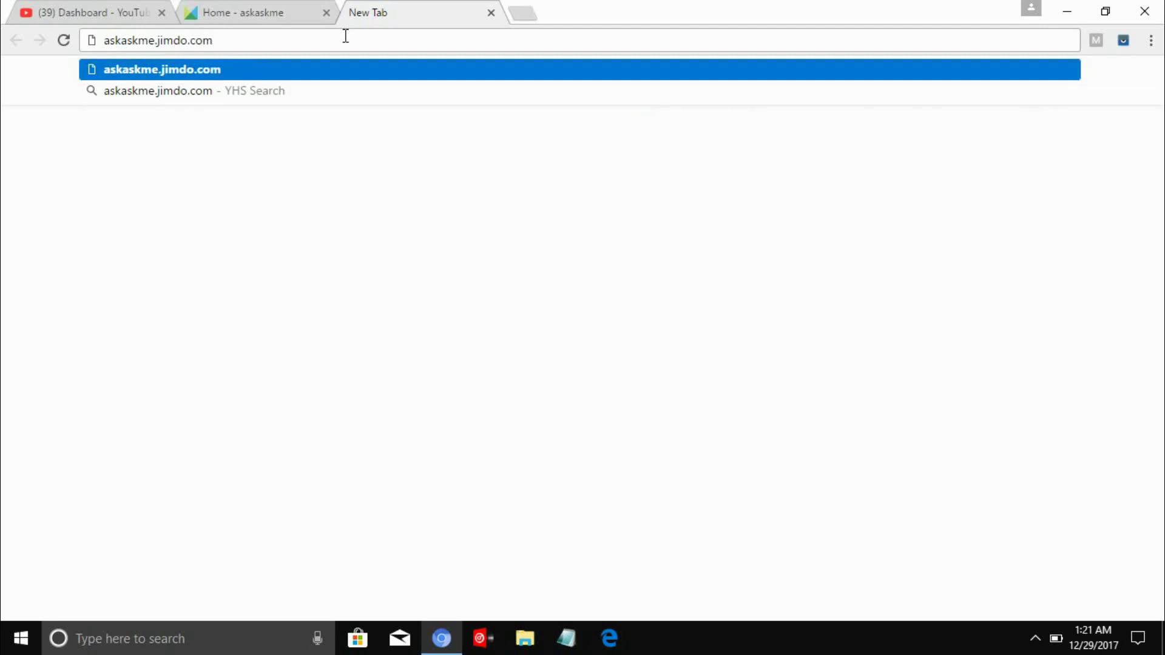
key(Return)
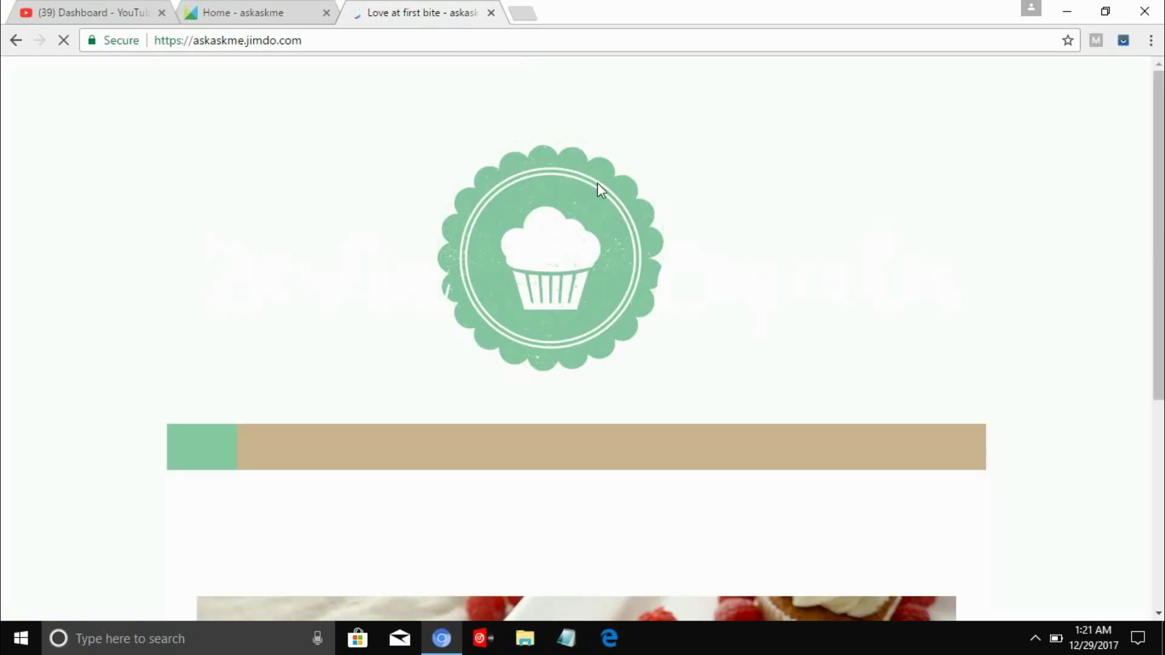
Step: Scroll through the live Berlin Cupcakes site, then return to the Home - askaskme editor tab
scroll(583, 340, down, 5)
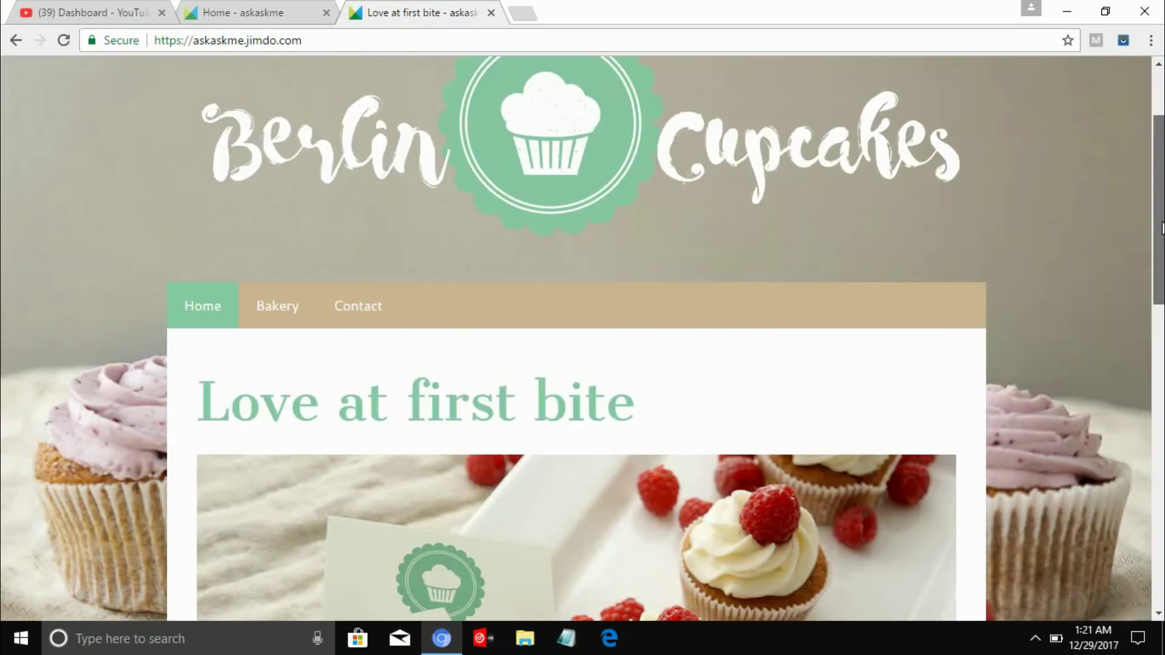
drag(1162, 327, 1160, 125)
click(271, 3)
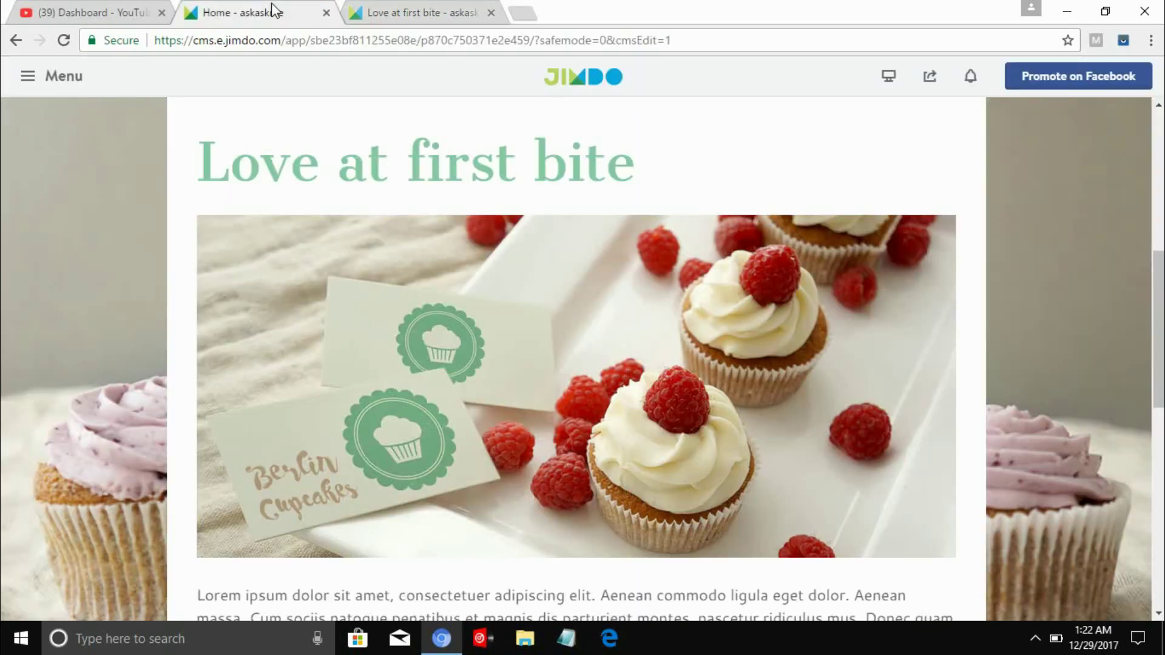